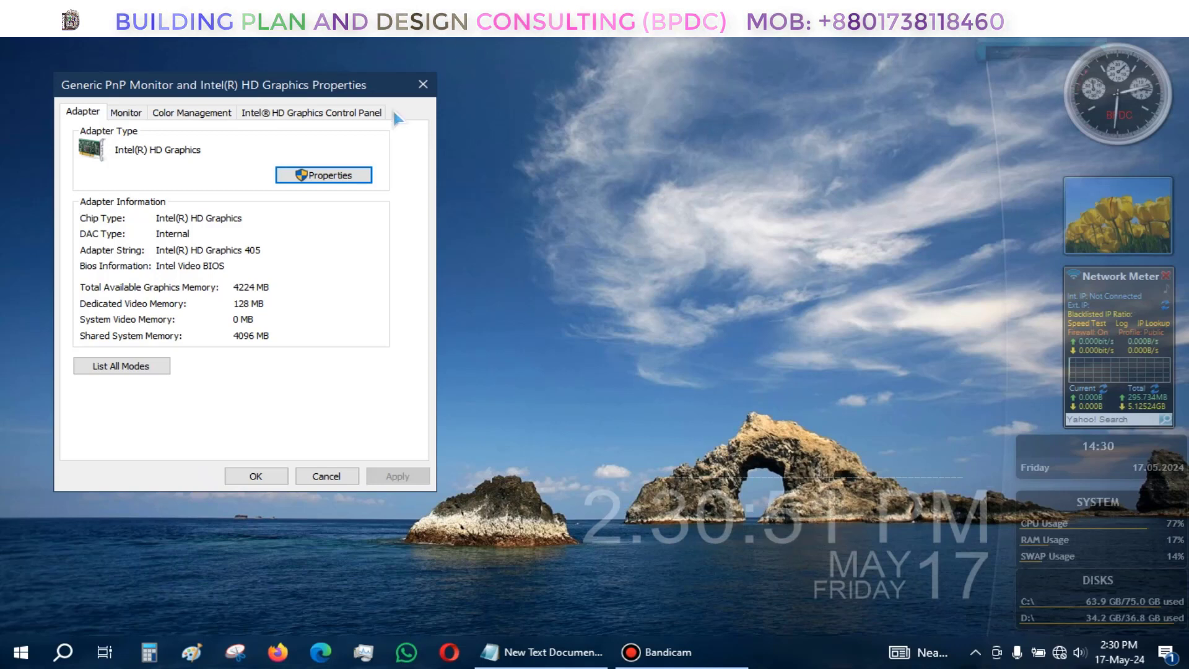
left_click_drag(357, 90, 542, 136)
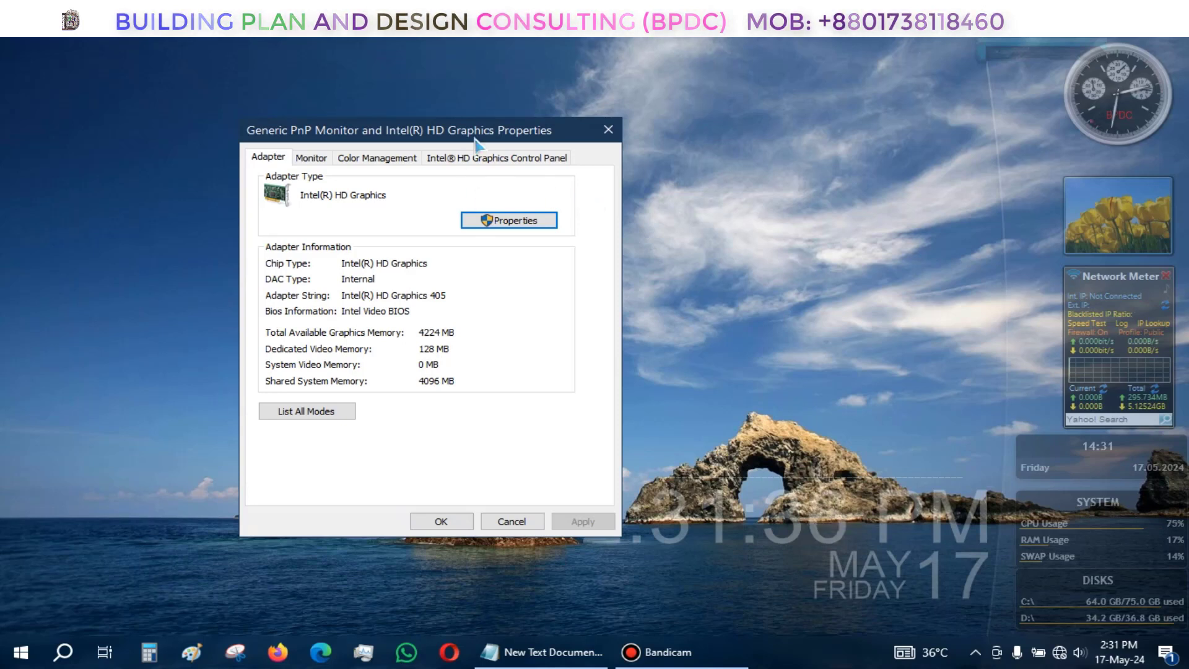
left_click_drag(475, 137, 361, 122)
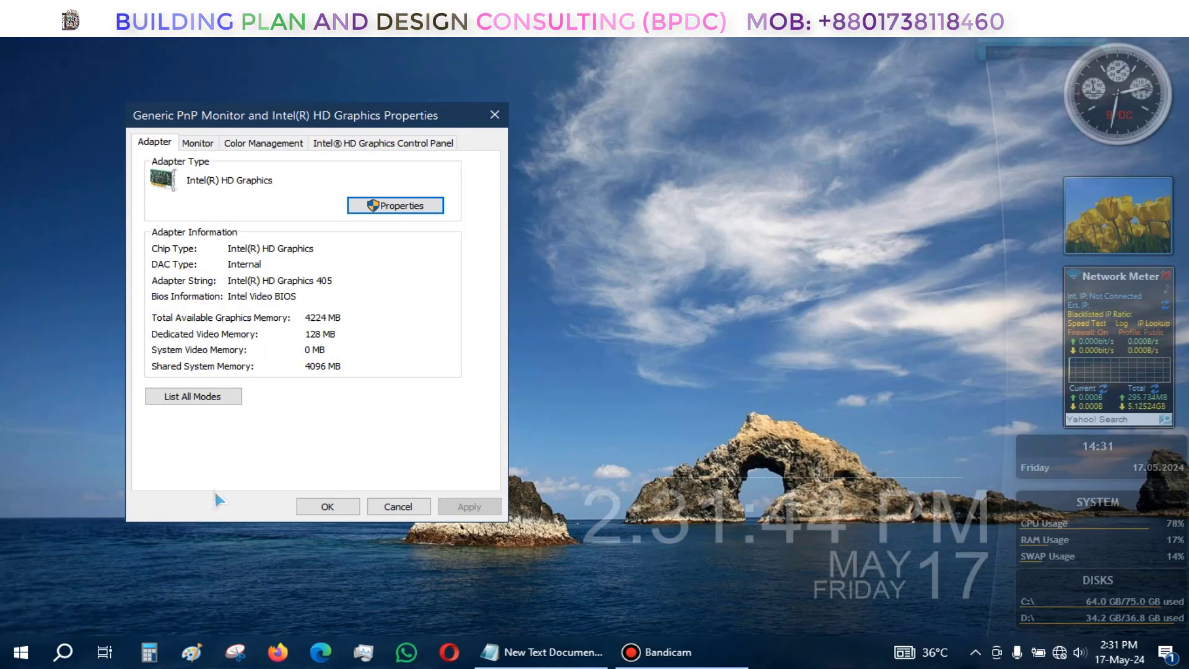
- Run regedit and allow Registry Editor to make changes to the device
left_click(64, 651)
left_click(16, 653)
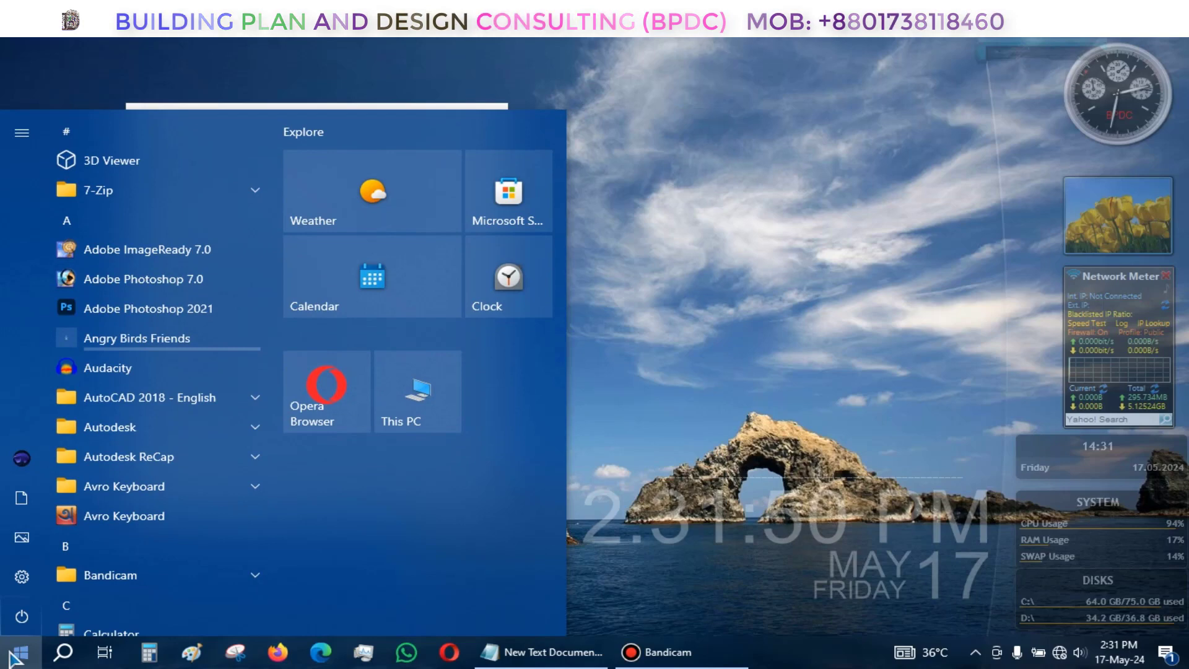
right_click(15, 654)
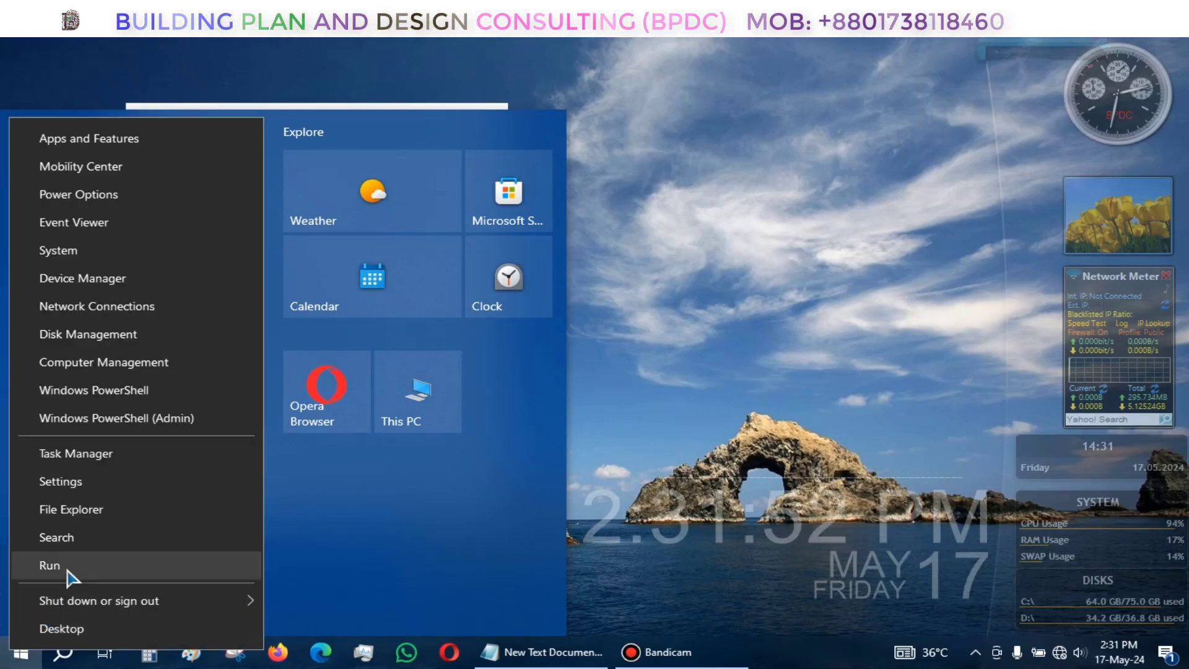
left_click(66, 569)
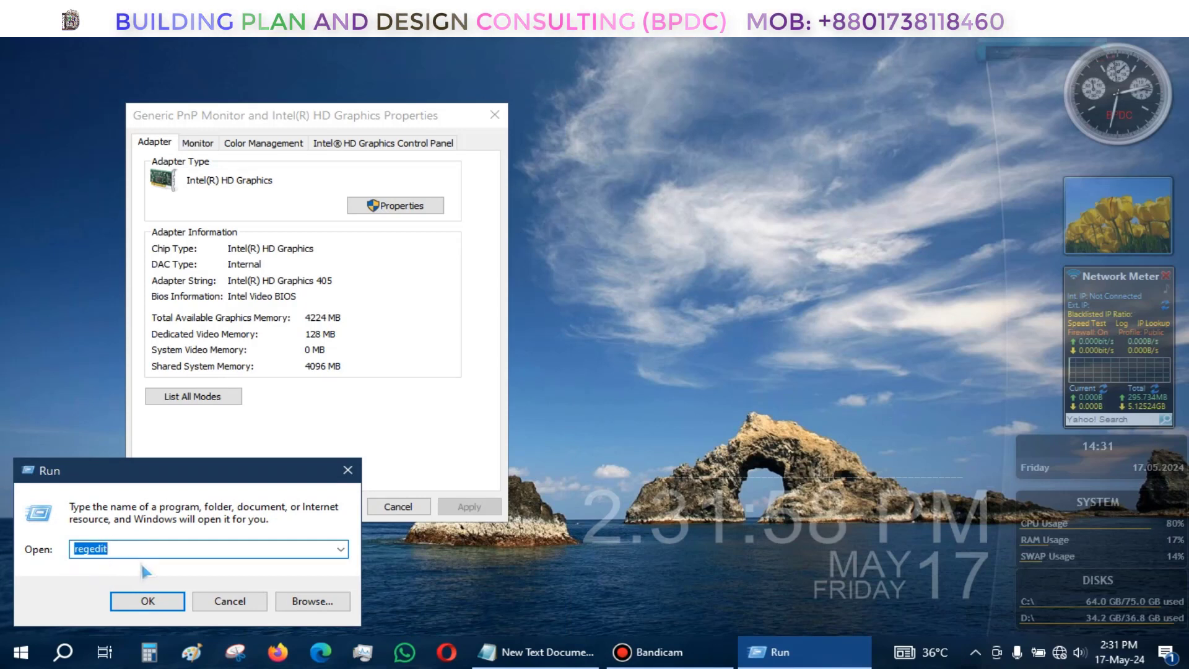
left_click(143, 599)
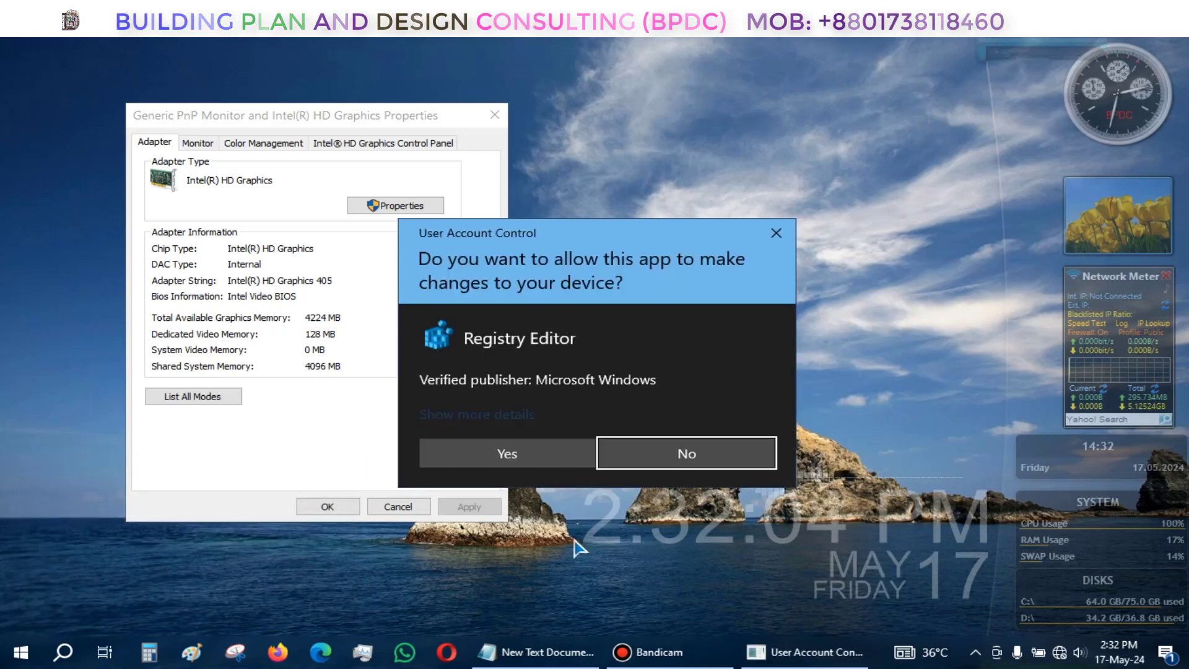
left_click(548, 457)
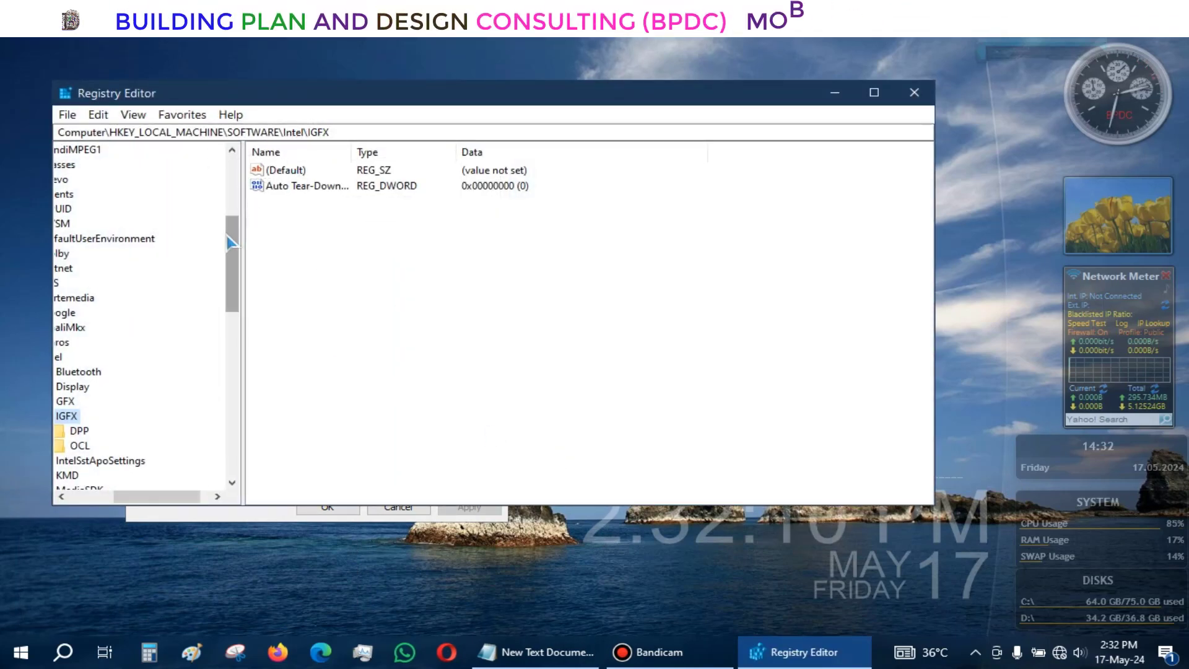
- Go to the HKEY_LOCAL_MACHINE\SOFTWARE\Intel key in the registry tree and collapse its IGFX subkey
scroll(230, 242, "up", 5)
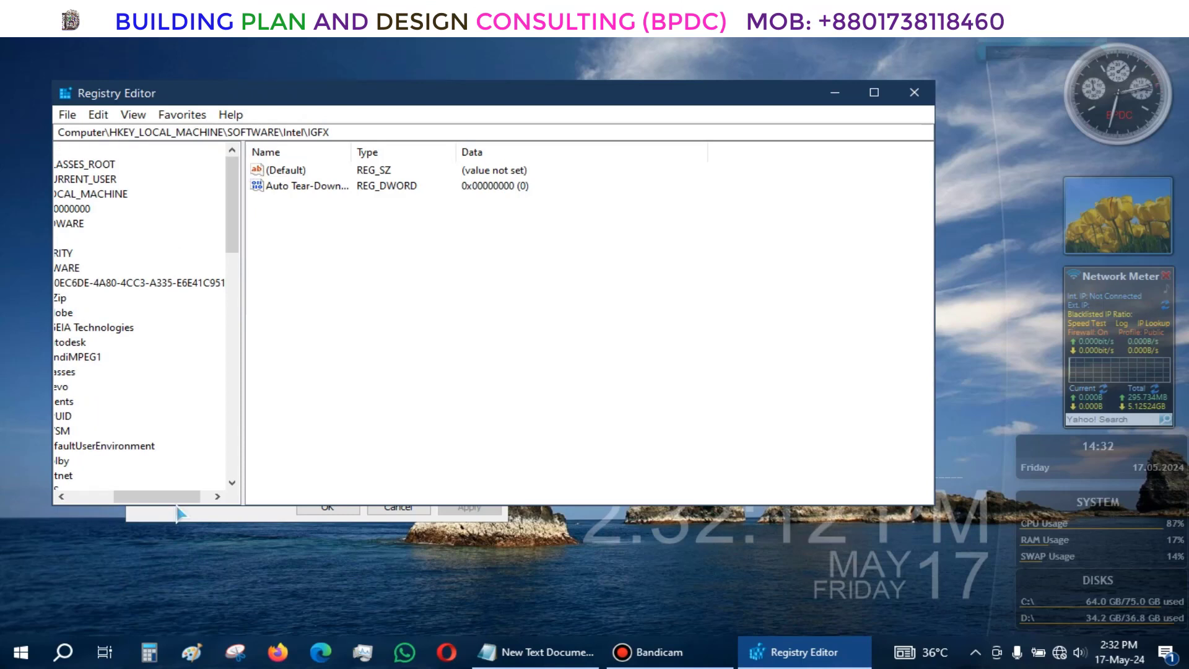
left_click_drag(180, 496, 135, 496)
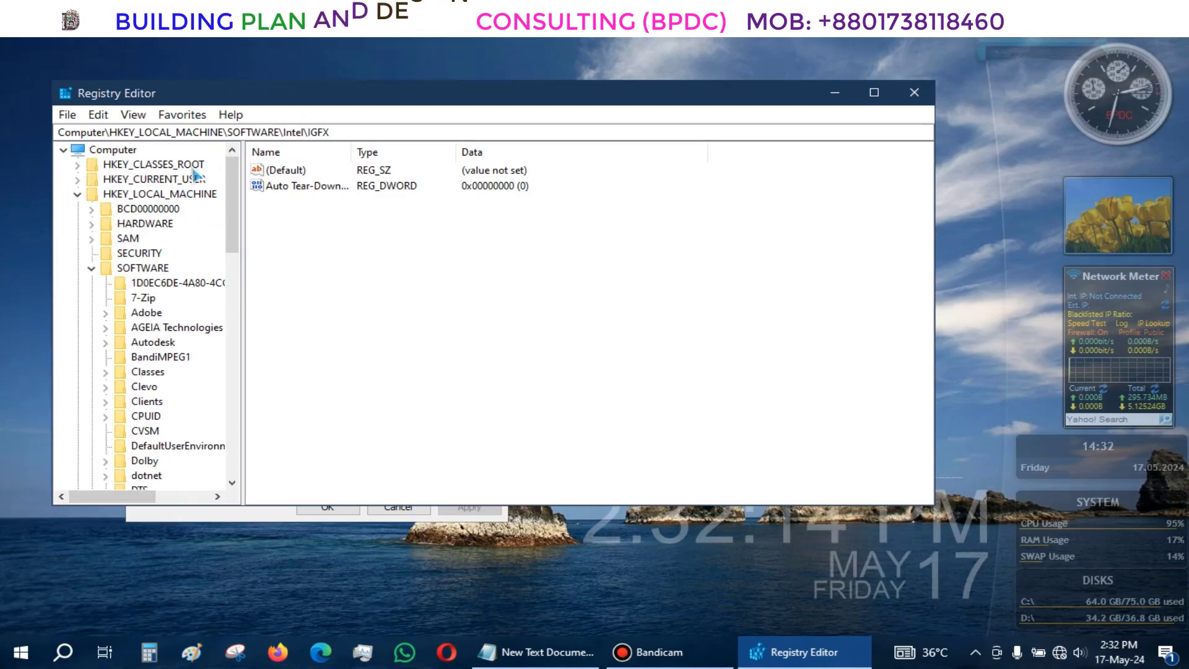
left_click(77, 194)
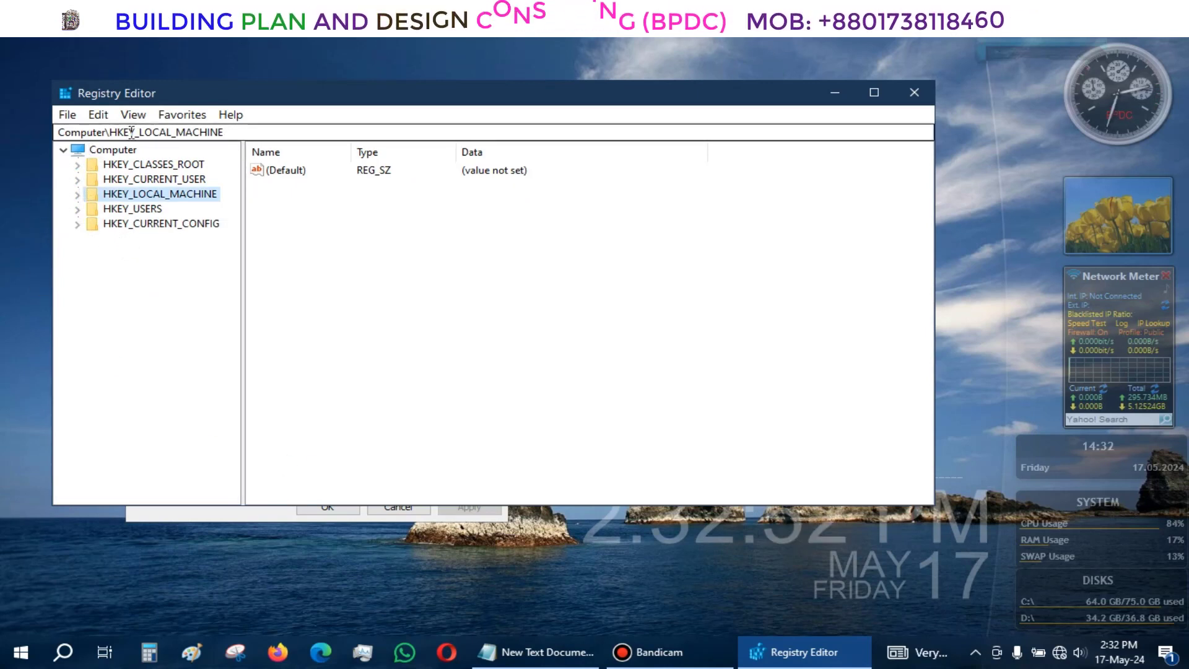
double_click(89, 196)
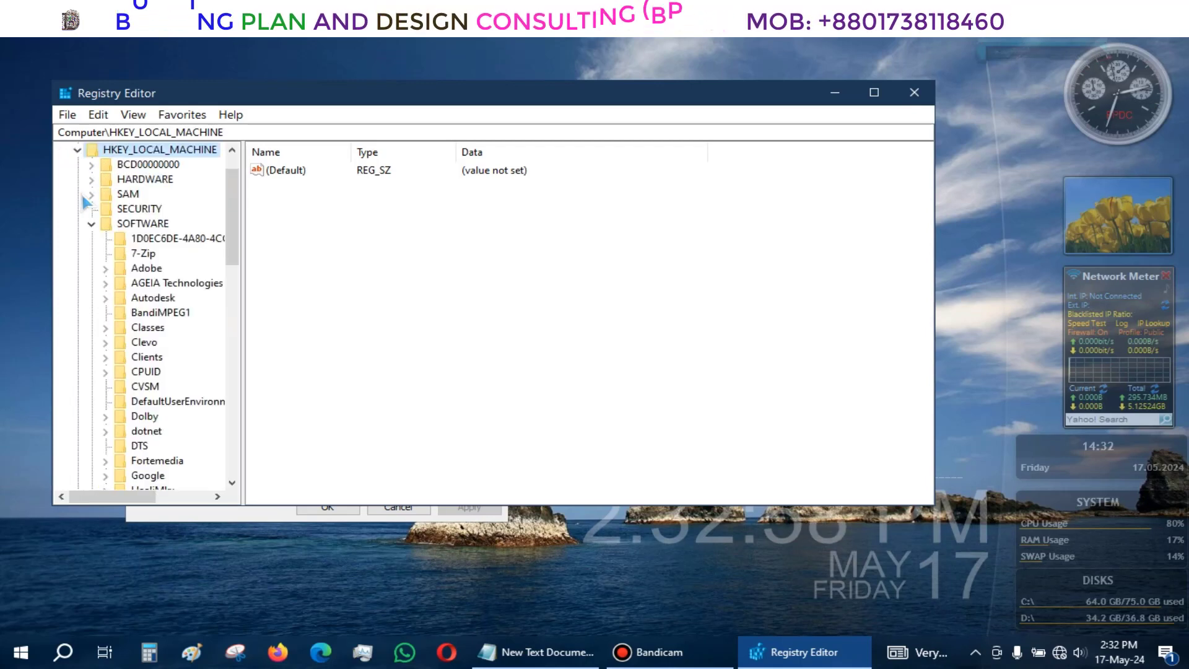
left_click(127, 226)
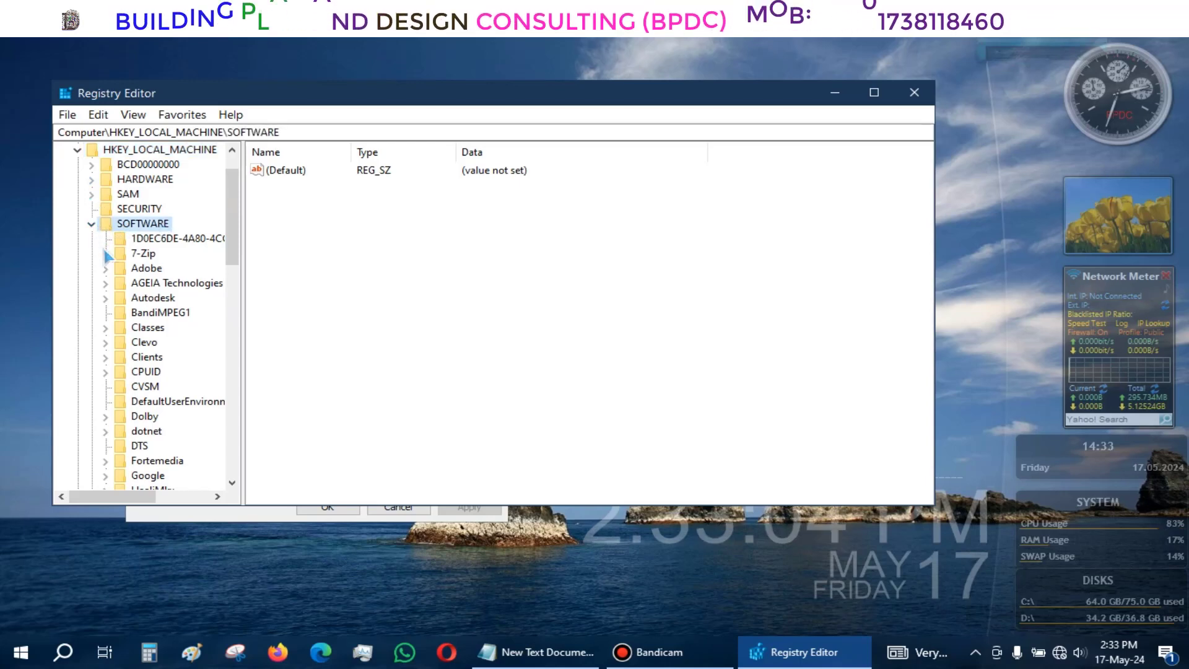
scroll(121, 412, "down", 1)
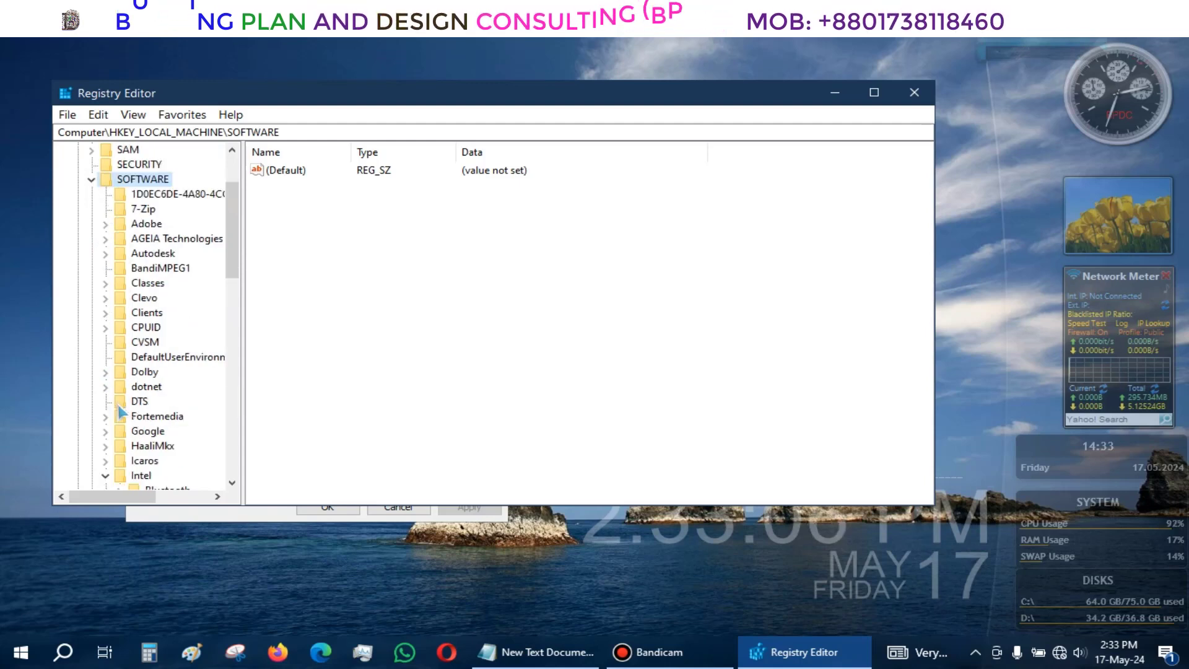
scroll(121, 412, "down", 3)
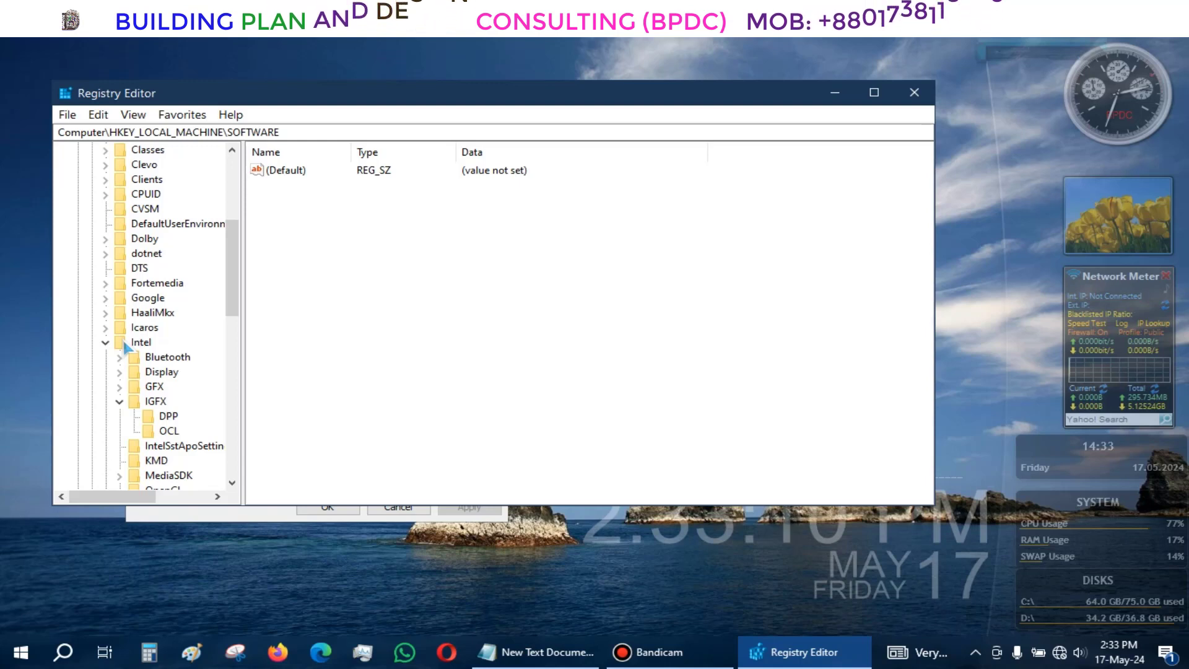
left_click(142, 343)
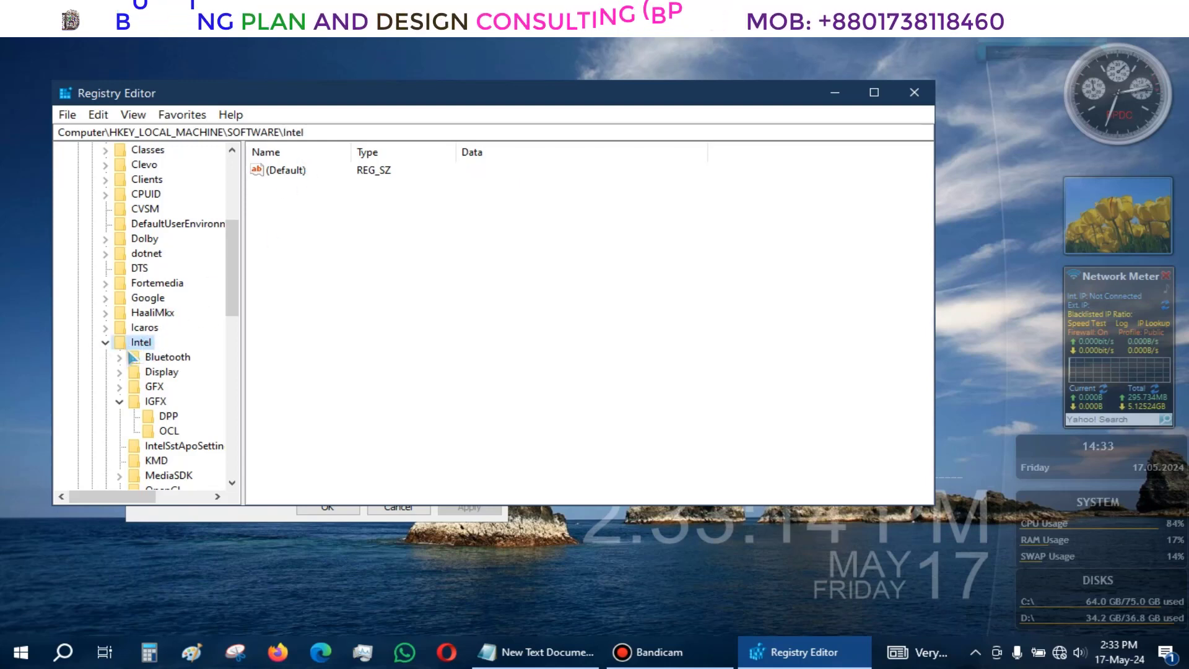
left_click(119, 401)
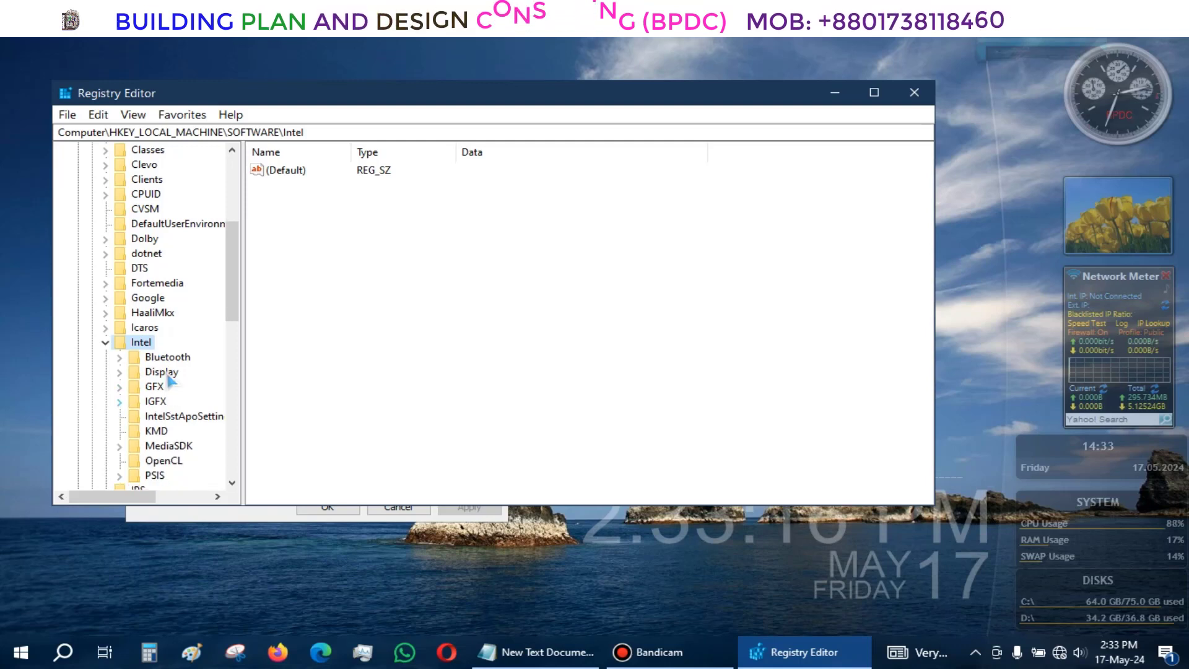
- Create a new key named GMM under the Intel key
right_click(140, 342)
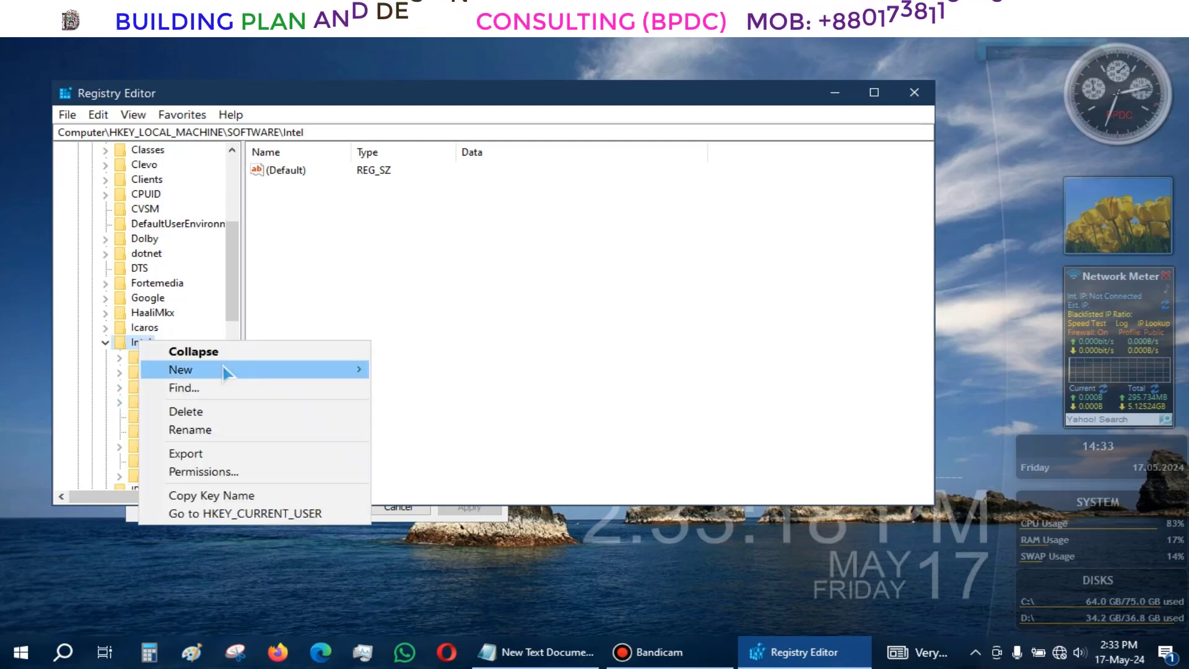
mouse_move(224, 372)
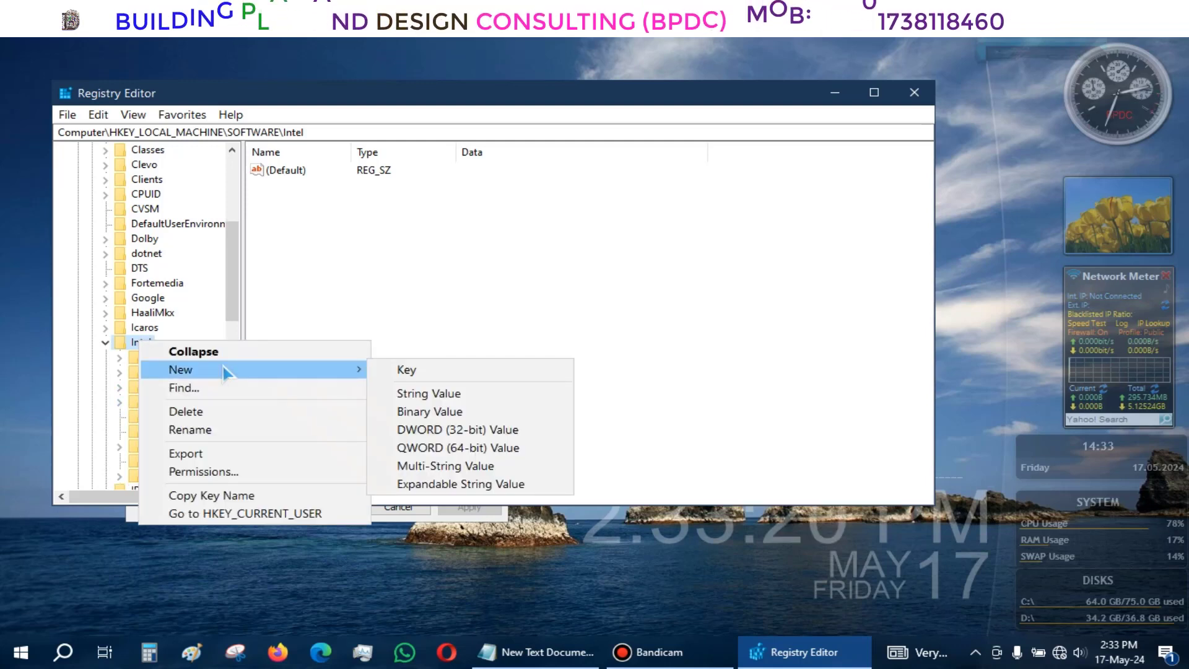
left_click(411, 374)
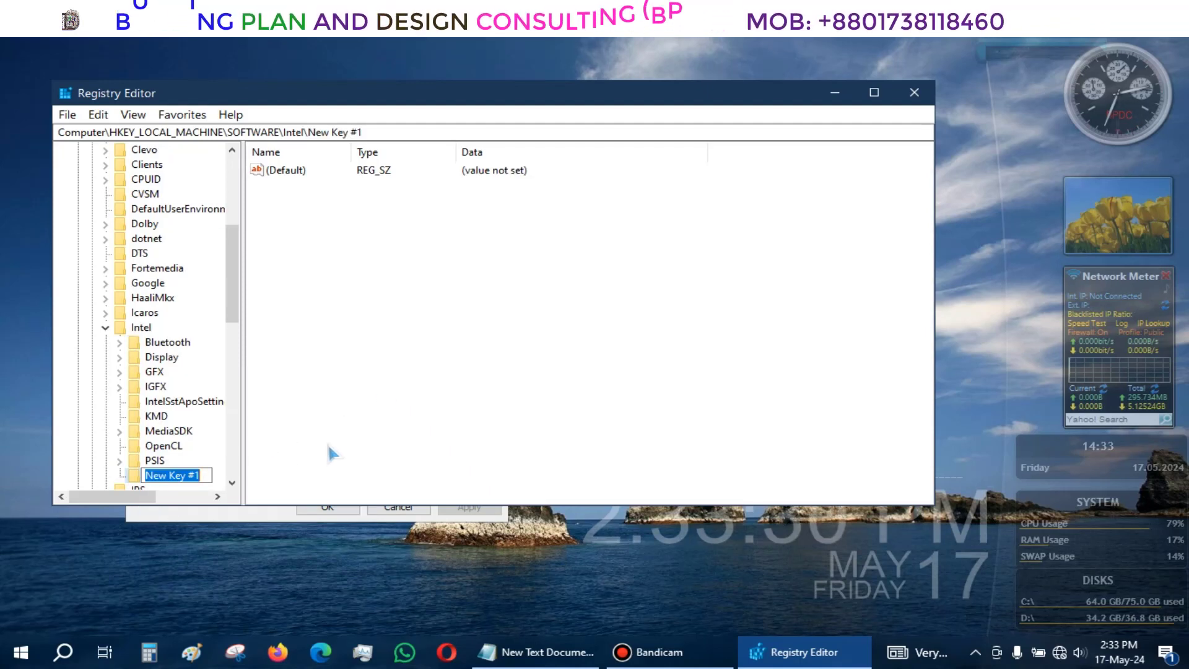
type("G")
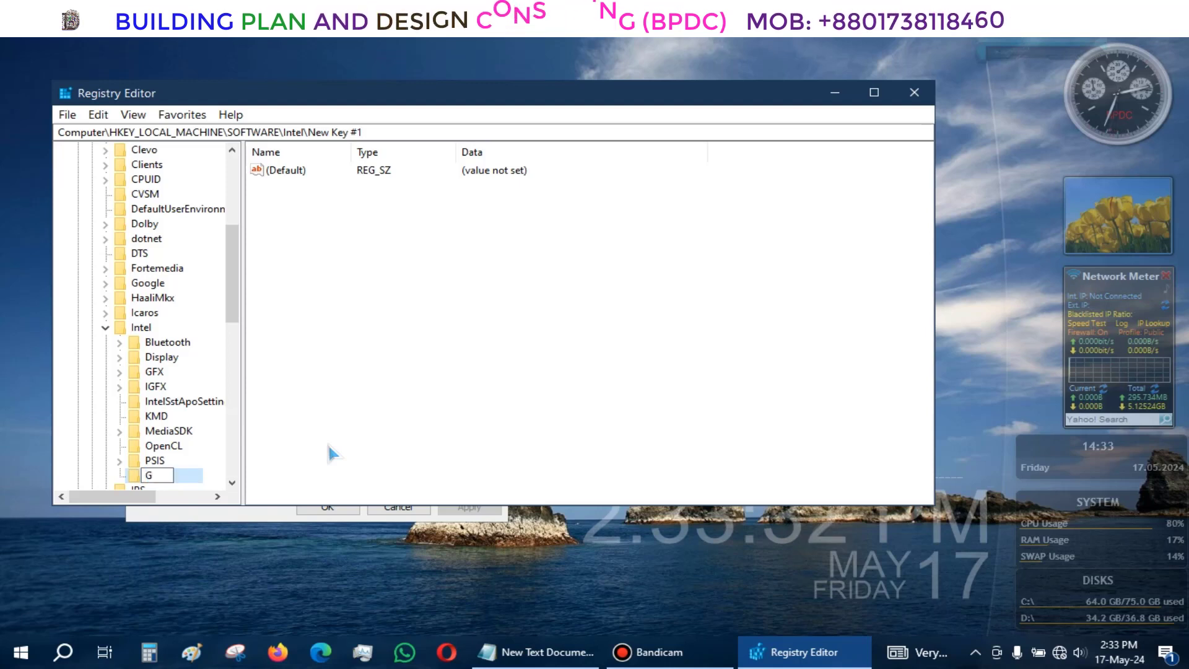
type("MM")
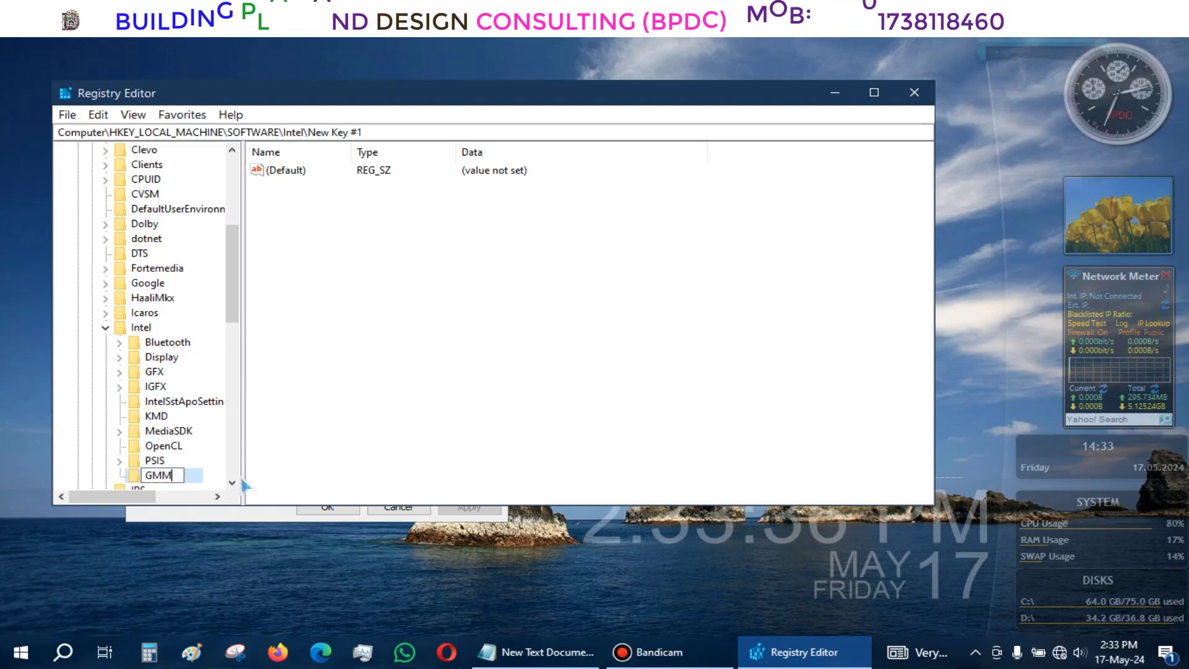
key("Return")
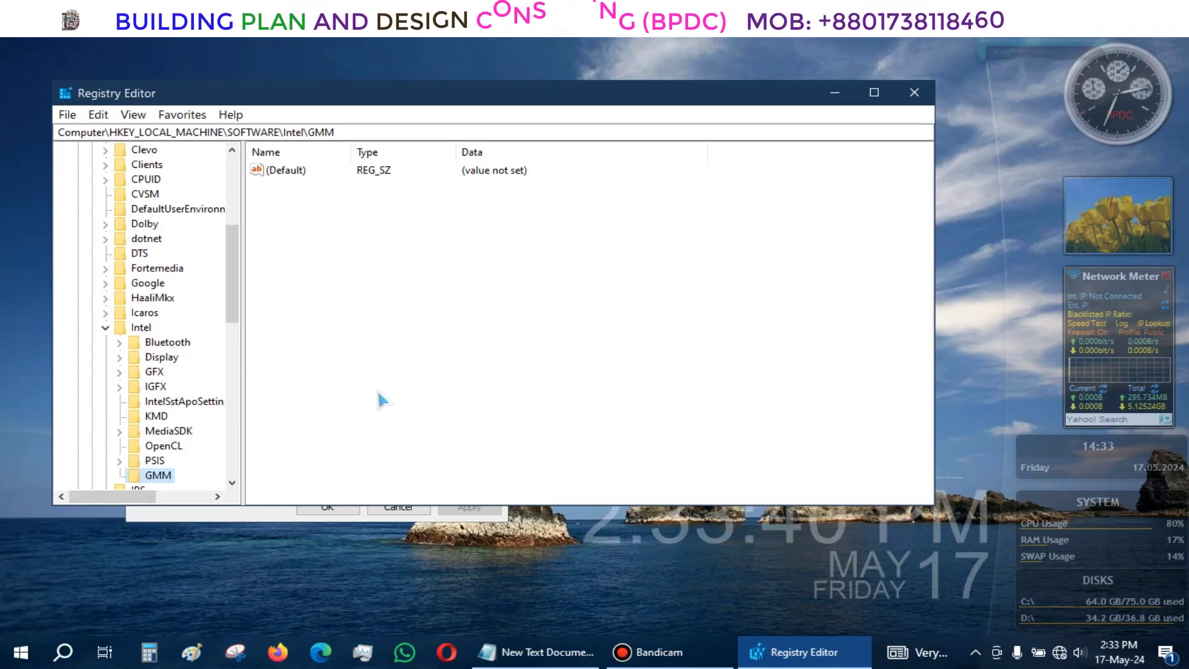
- Add a new DWORD (32-bit) value to the GMM key
right_click(294, 207)
mouse_move(376, 216)
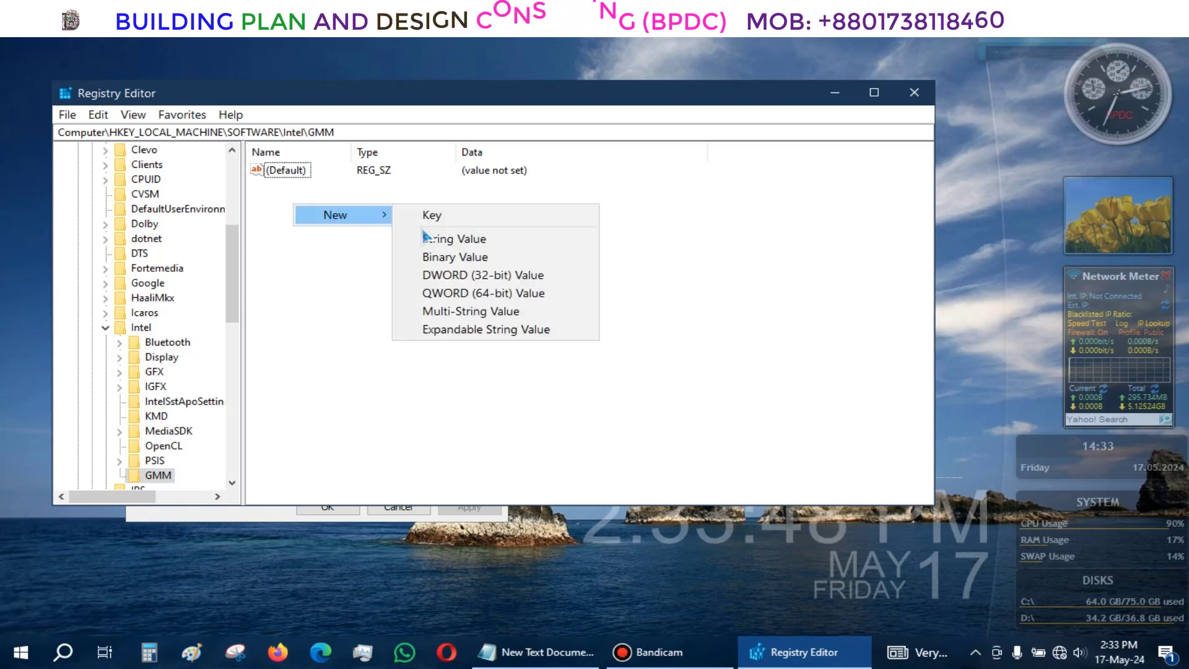
left_click(516, 280)
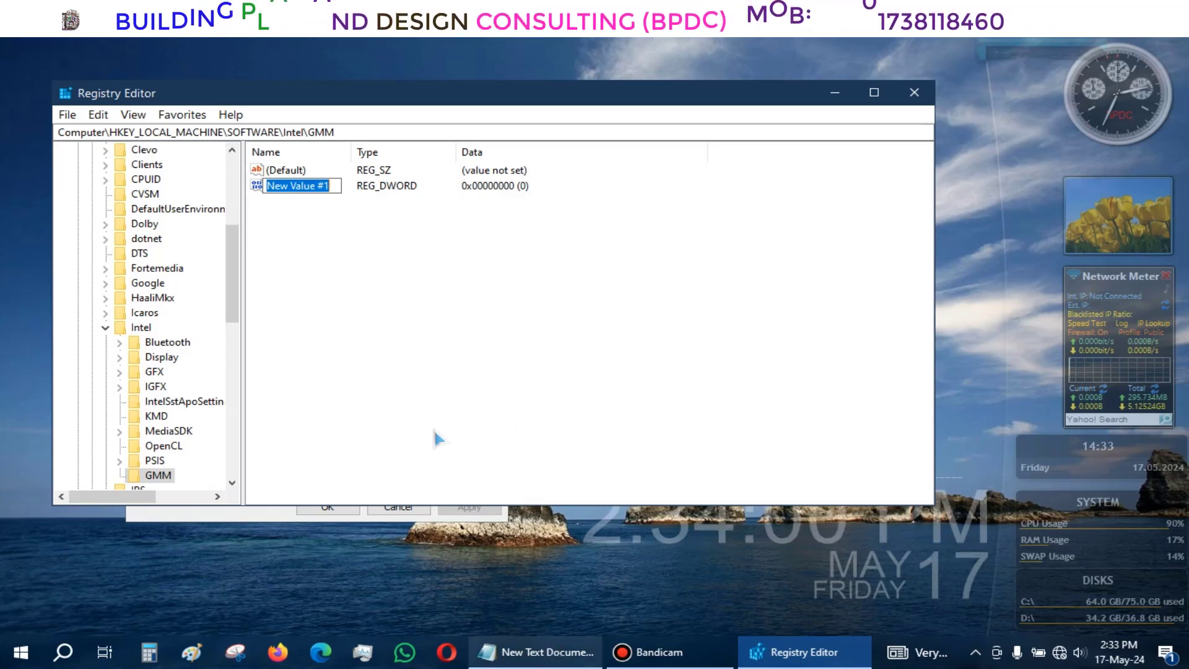
- Move the Registry Editor window aside and close the Intel HD Graphics properties dialog
left_click_drag(452, 110, 550, 134)
left_click(150, 110)
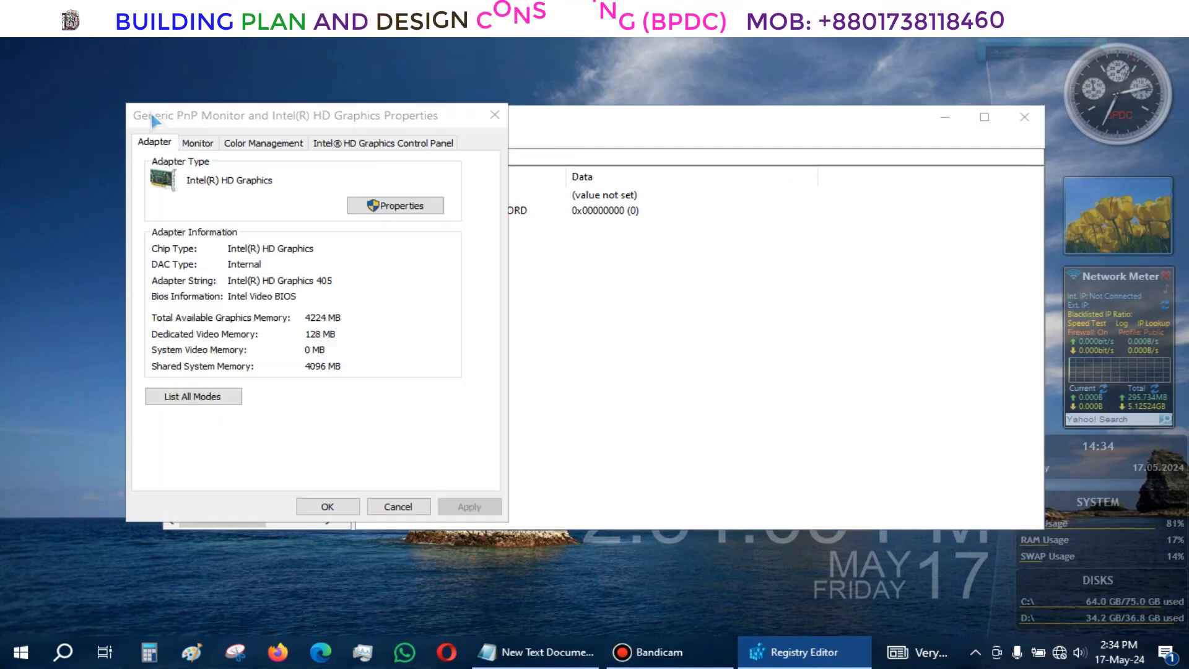
left_click(334, 507)
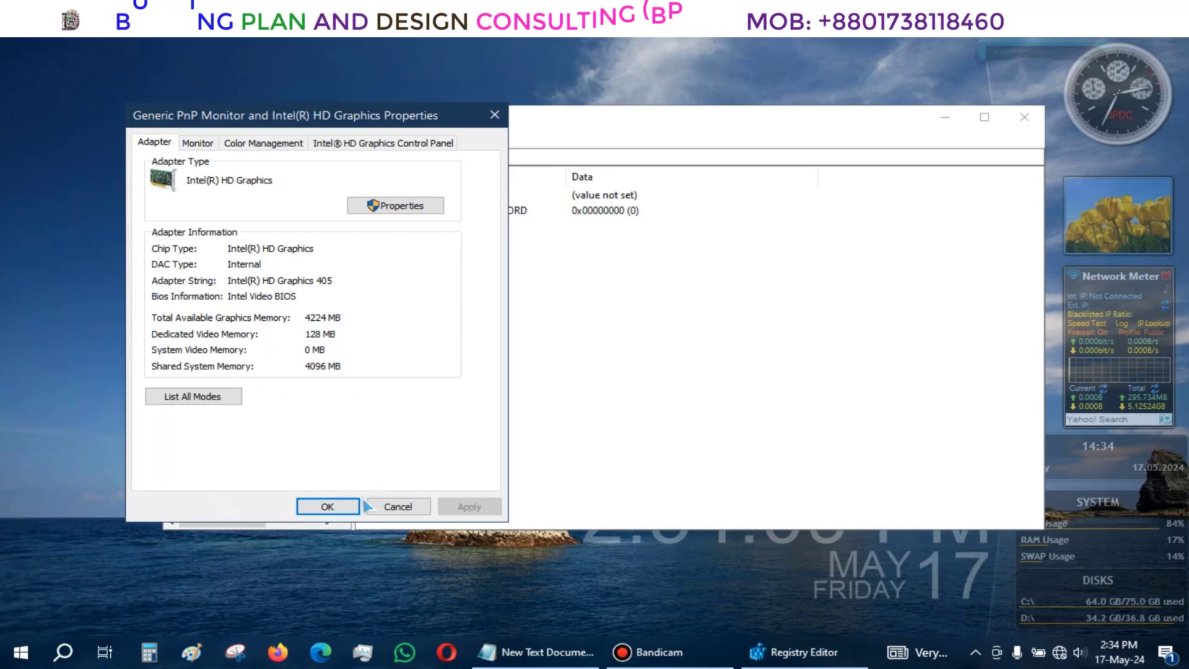
left_click(327, 506)
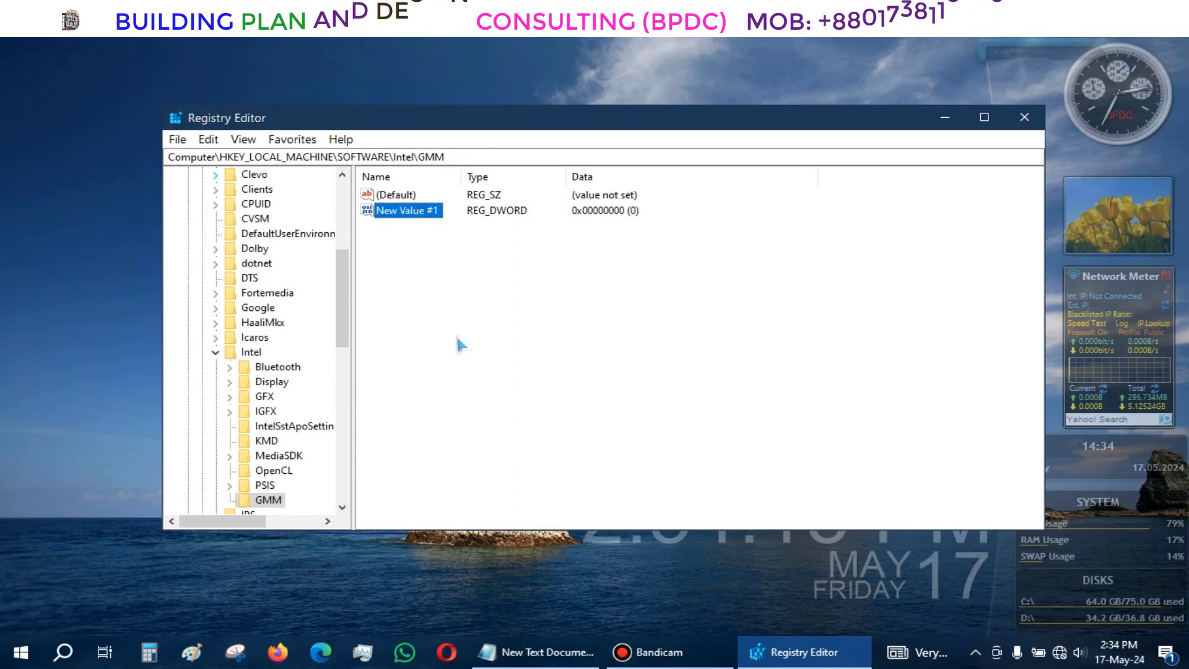
- Switch to the New Text Document in Notepad and copy the name DedicatedSegmentSize from its first line
left_click(567, 662)
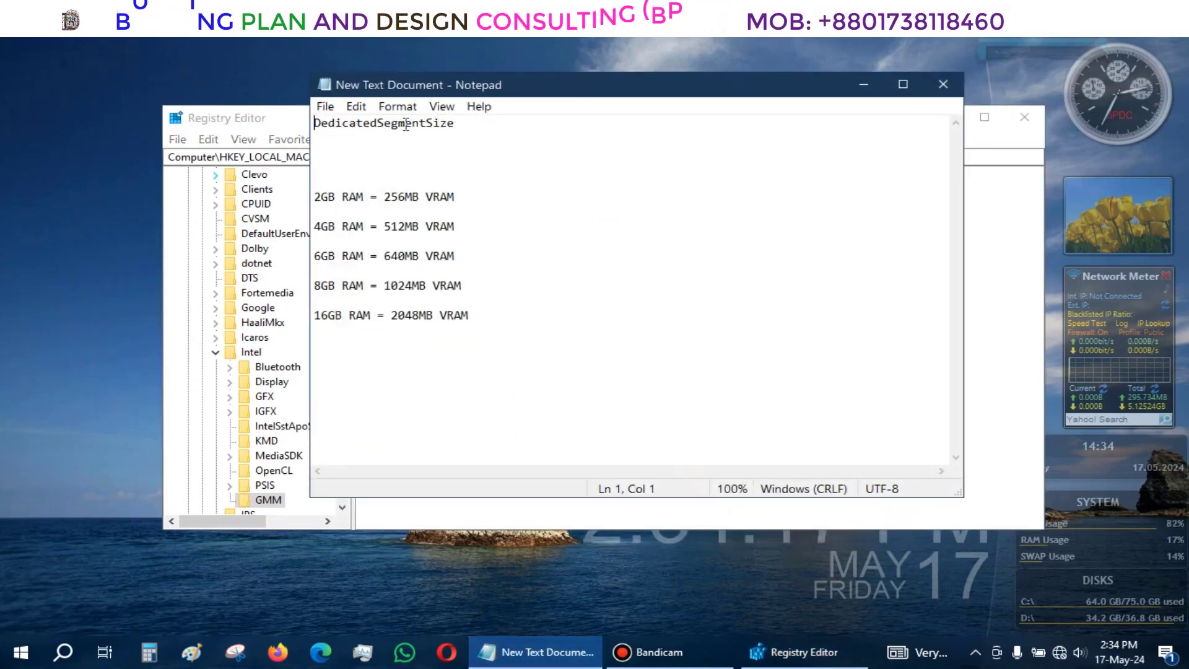
double_click(432, 127)
right_click(431, 127)
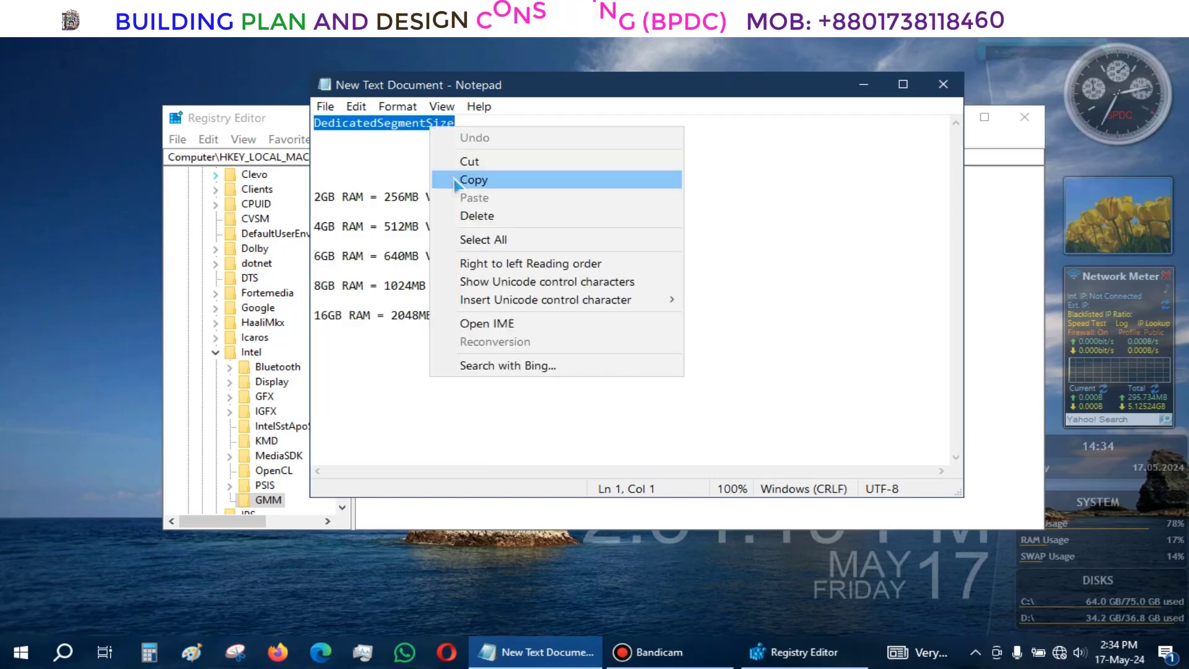
left_click(472, 180)
- Return to Registry Editor and rename the new DWORD value in the GMM key to DedicatedSegmentSize
key("alt+Tab")
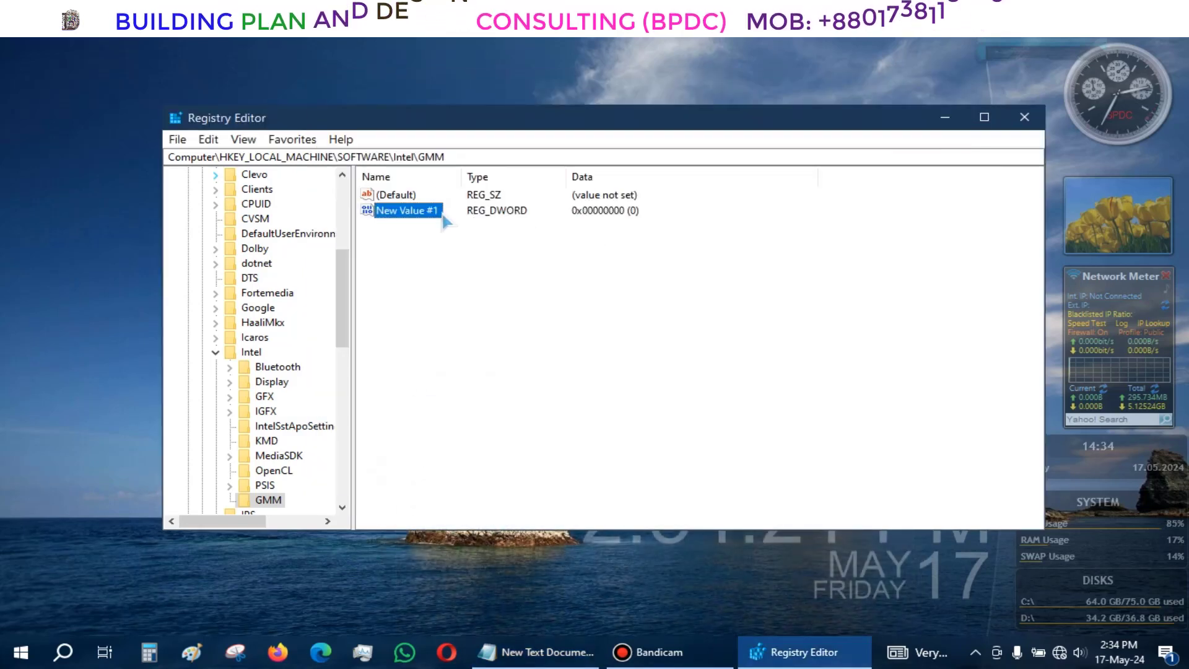
right_click(403, 212)
left_click(434, 284)
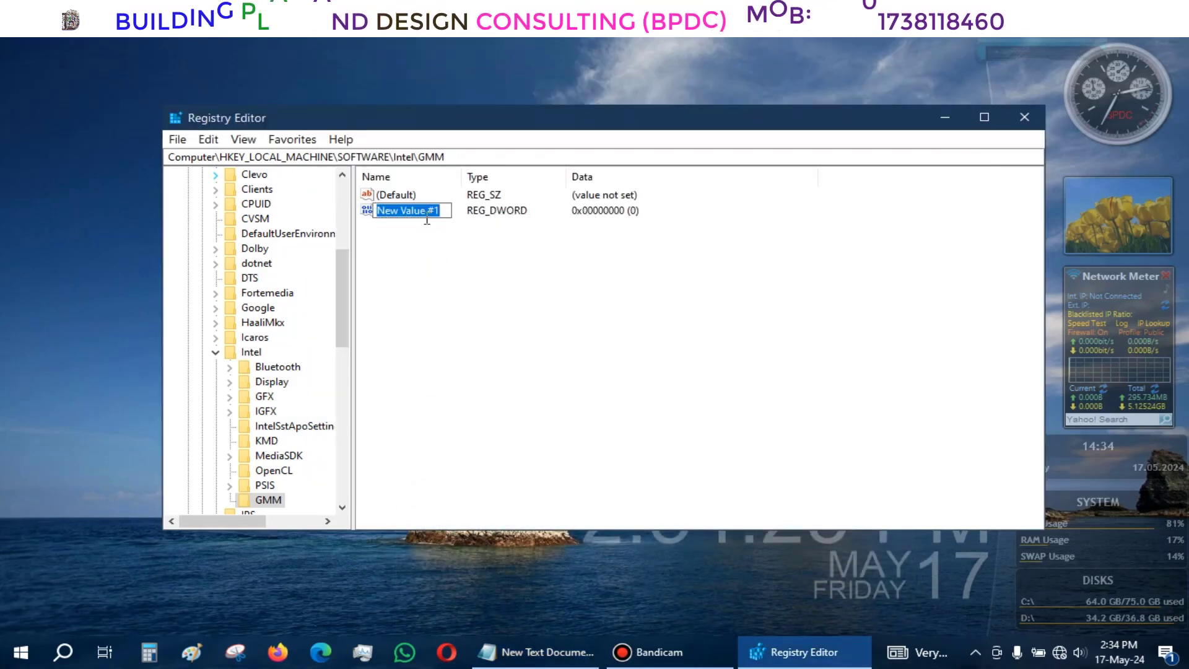
key("ctrl+v")
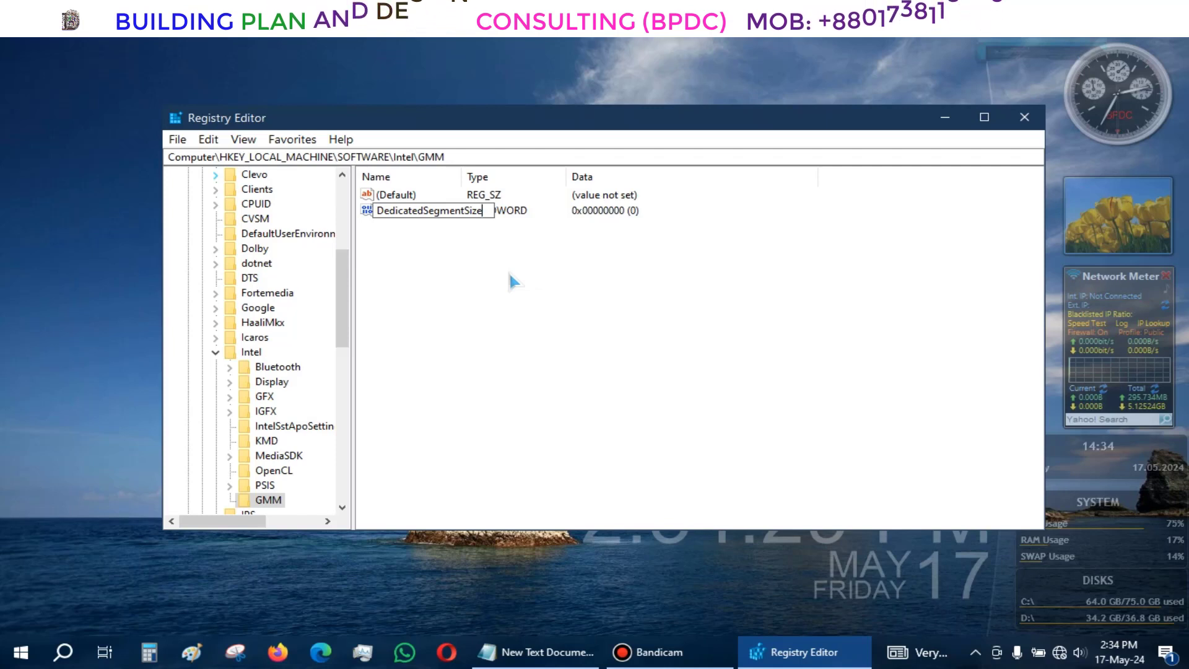
key("Return")
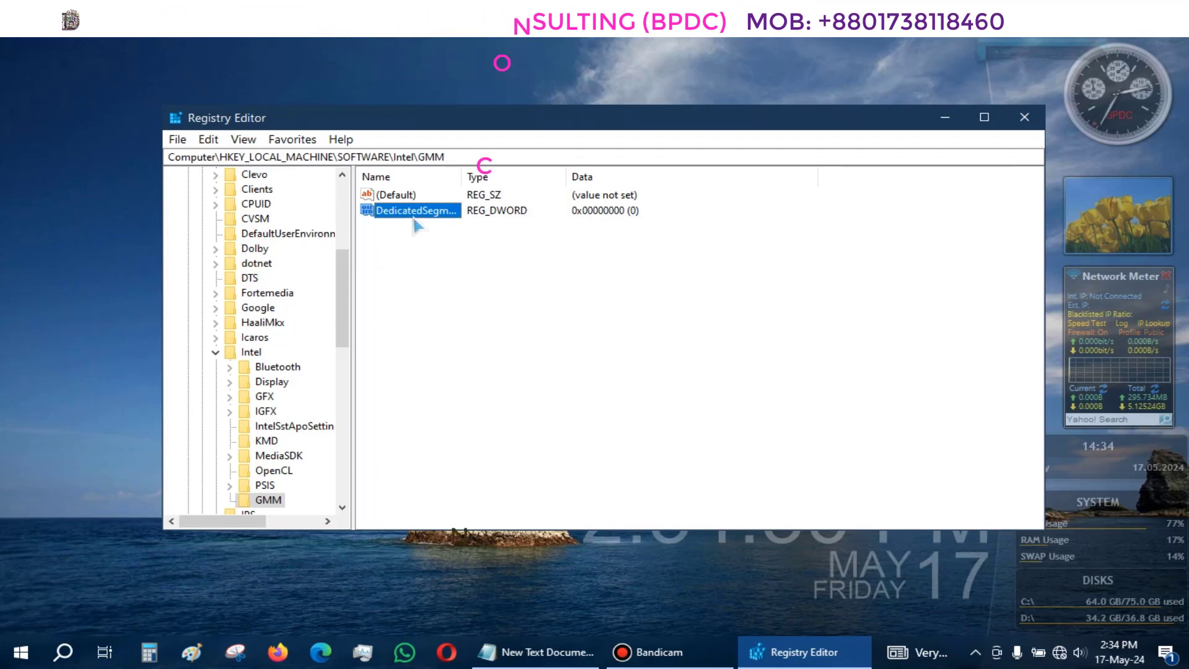
- Open the DedicatedSegmentSize value in the GMM key for editing and move its dialog clear of the value list
left_click(381, 241)
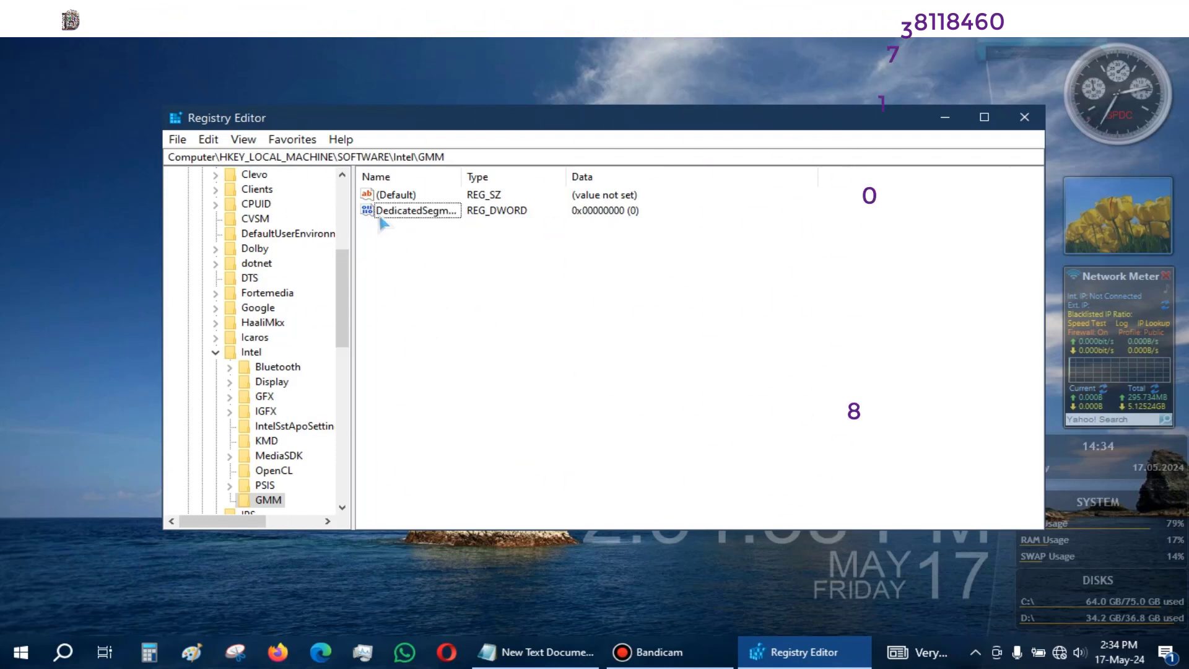
right_click(372, 213)
left_click(373, 214)
right_click(373, 214)
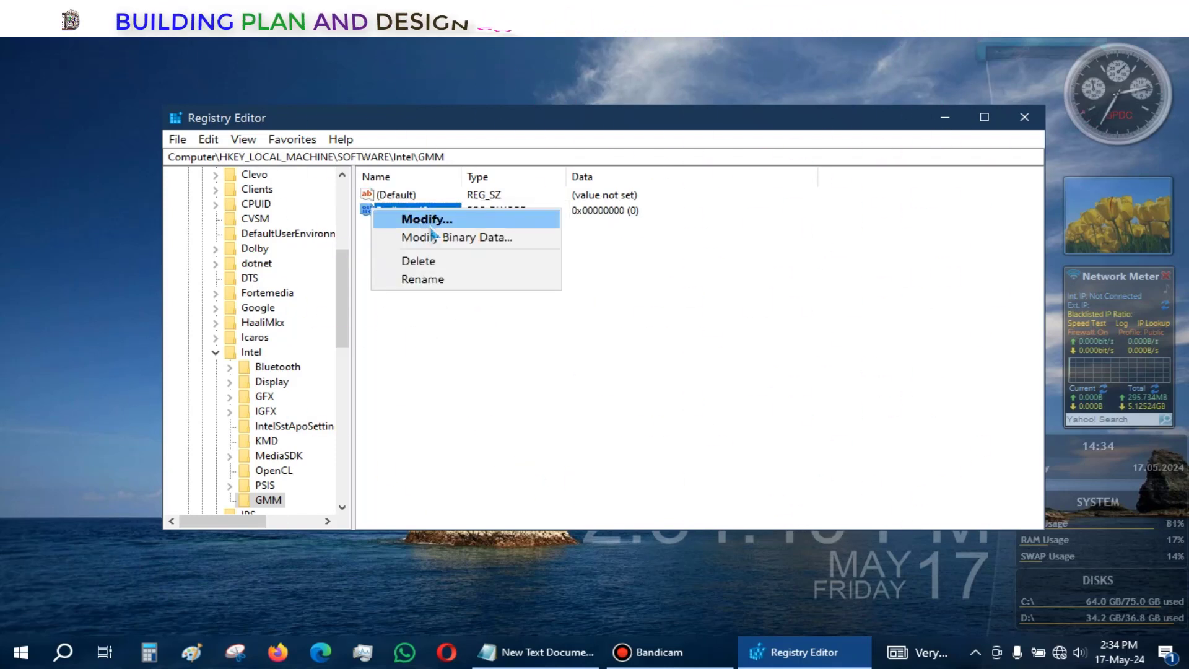
left_click(430, 224)
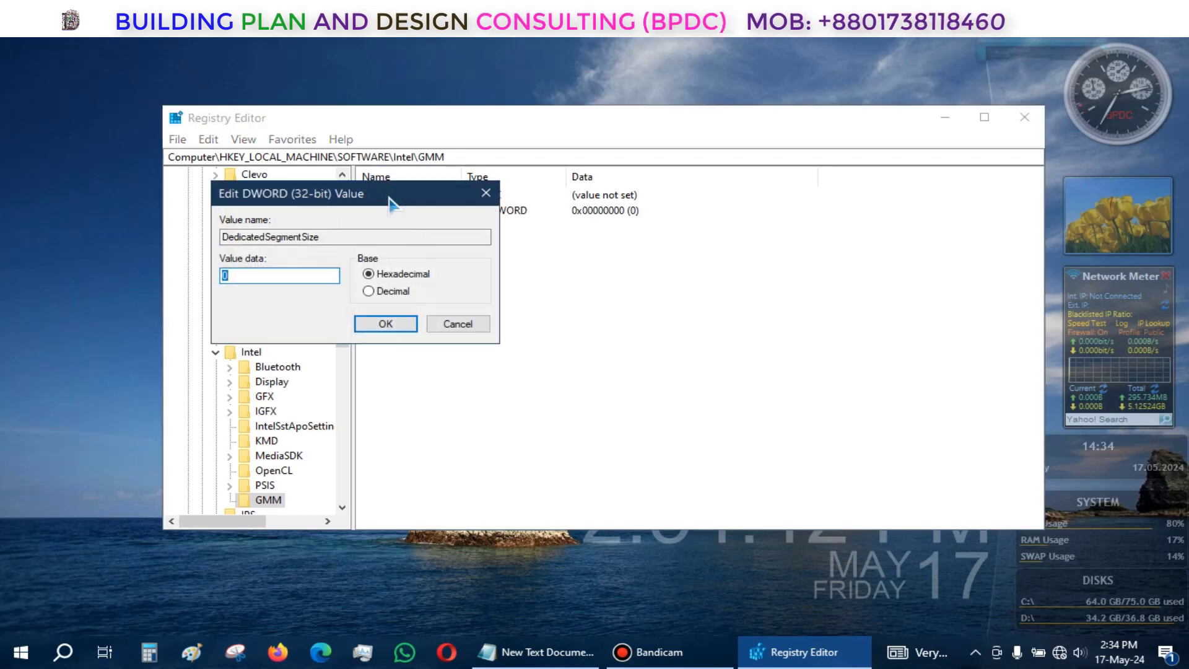
left_click_drag(397, 193, 744, 290)
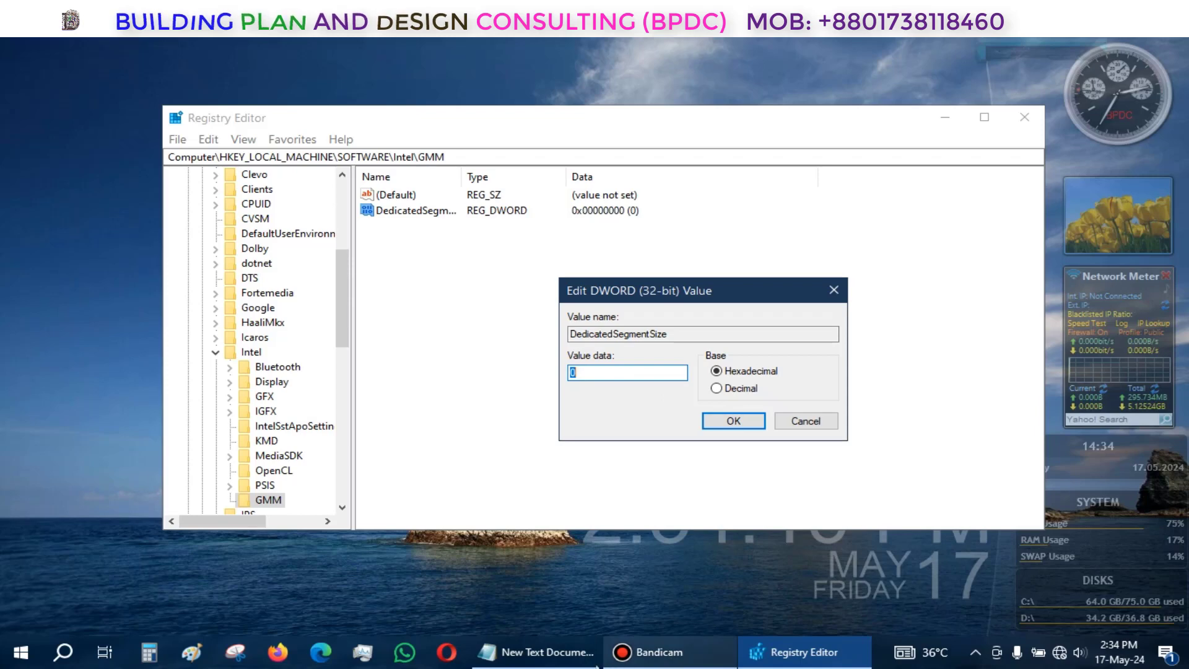
- Switch to the New Text Document in Notepad and review its RAM-to-VRAM table, arranging it beside the DWORD edit dialog
left_click(532, 661)
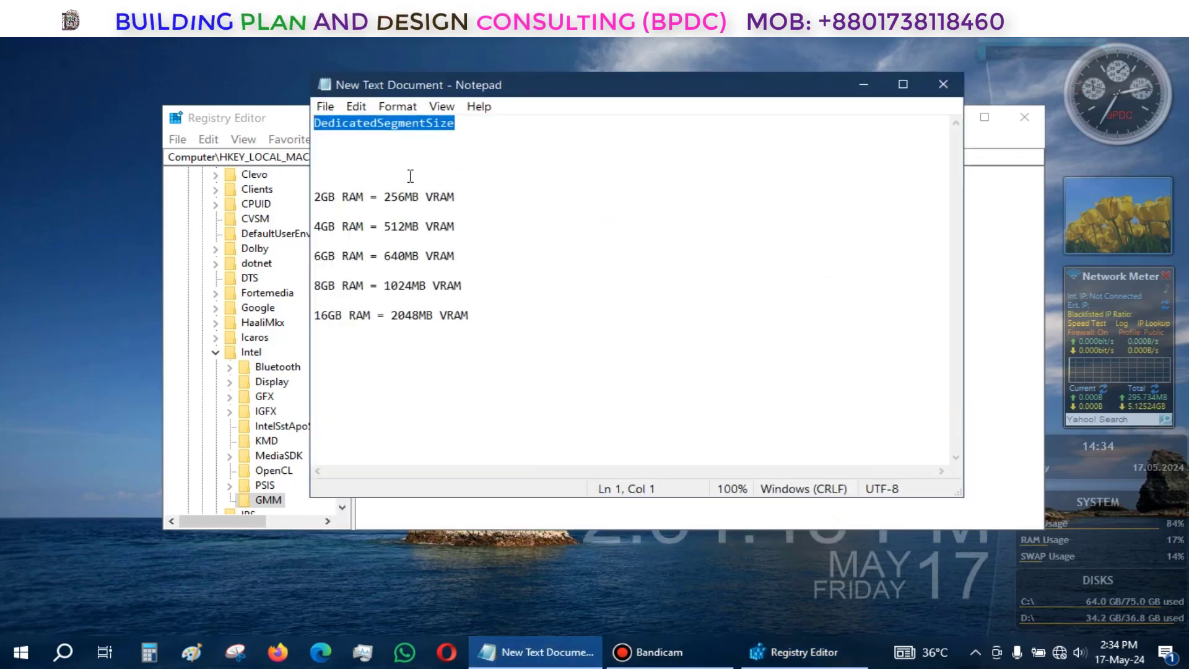
left_click_drag(317, 198, 368, 201)
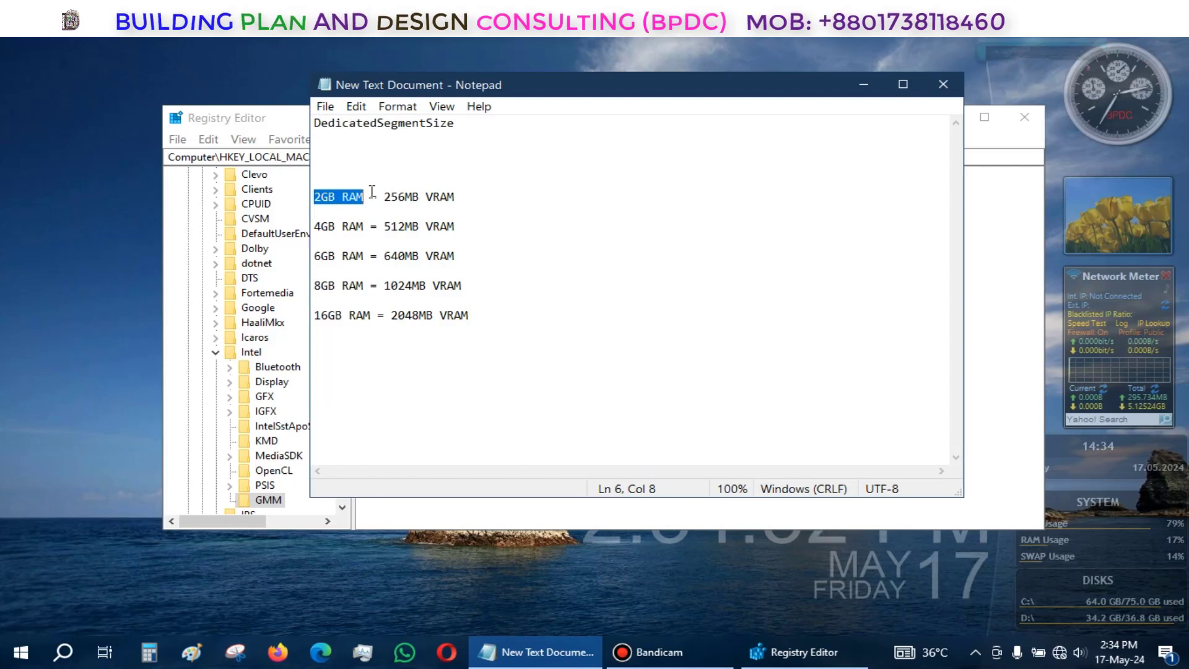
left_click_drag(559, 96, 779, 166)
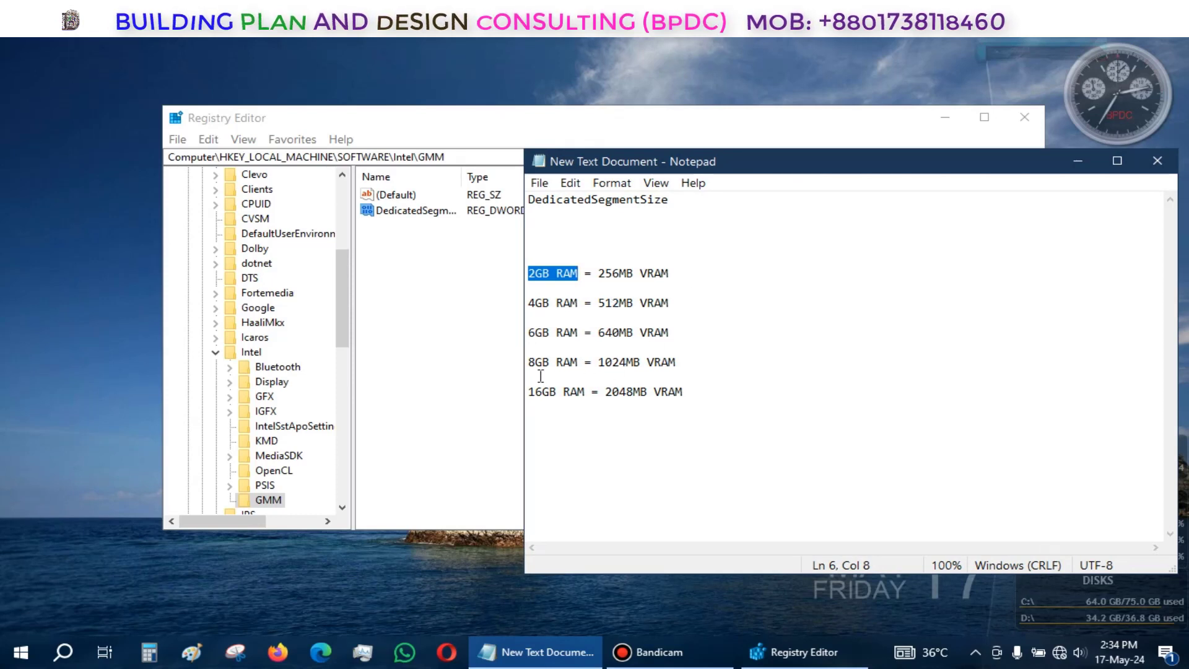
left_click_drag(738, 167, 305, 147)
left_click_drag(789, 300, 889, 287)
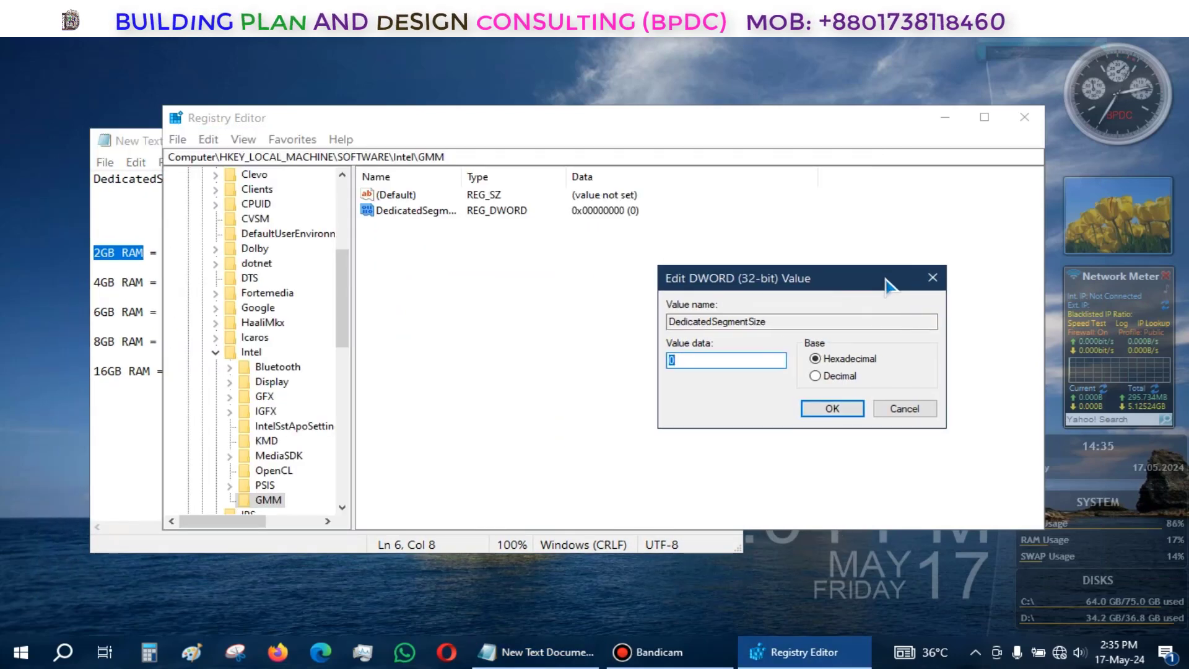
left_click(145, 145)
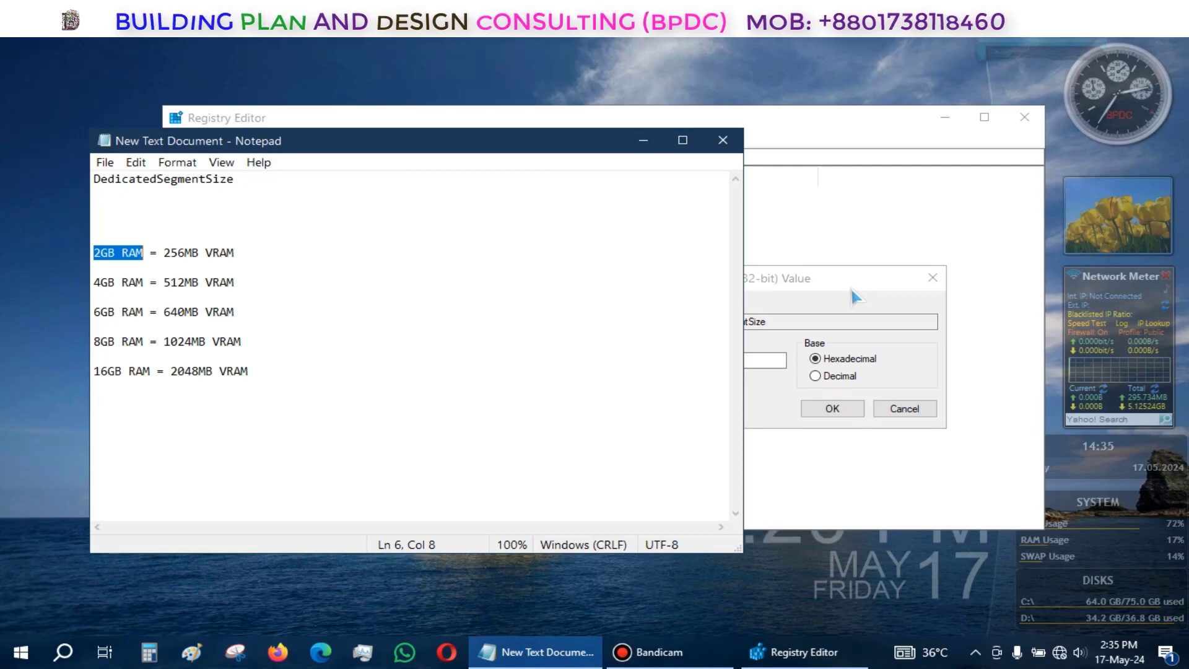
- Examine the dedicated and shared GPU memory of GPU 0 in Task Manager, leaving it minimized
key("ctrl+shift+Escape")
left_click_drag(334, 136, 348, 115)
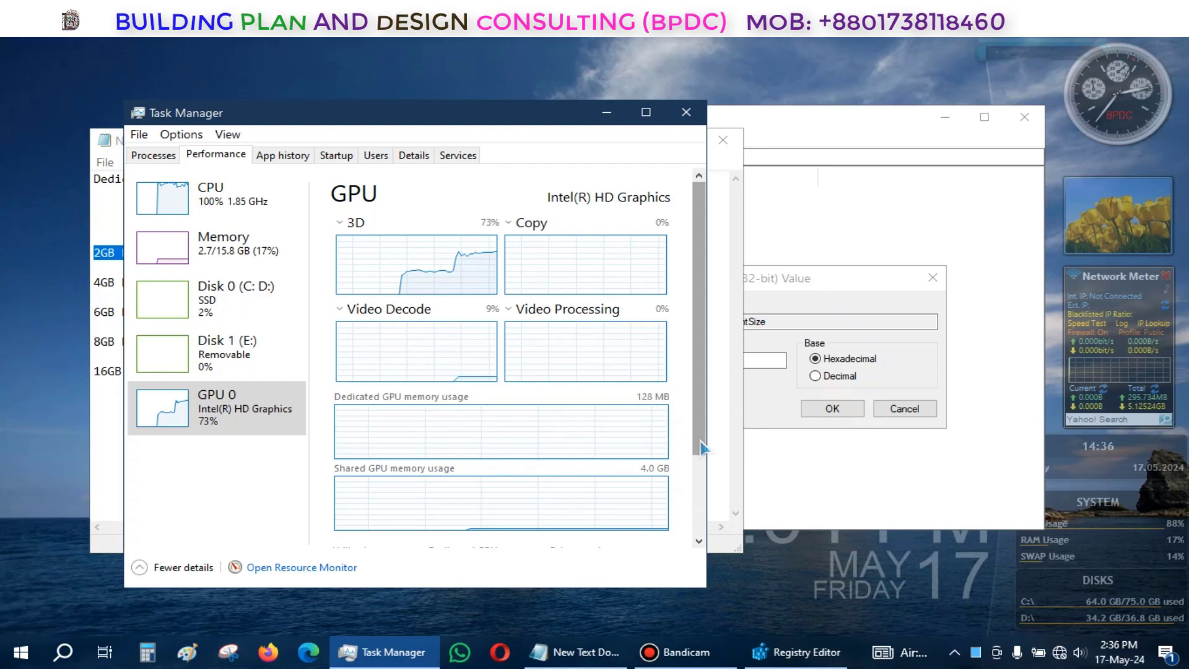
left_click_drag(702, 446, 701, 525)
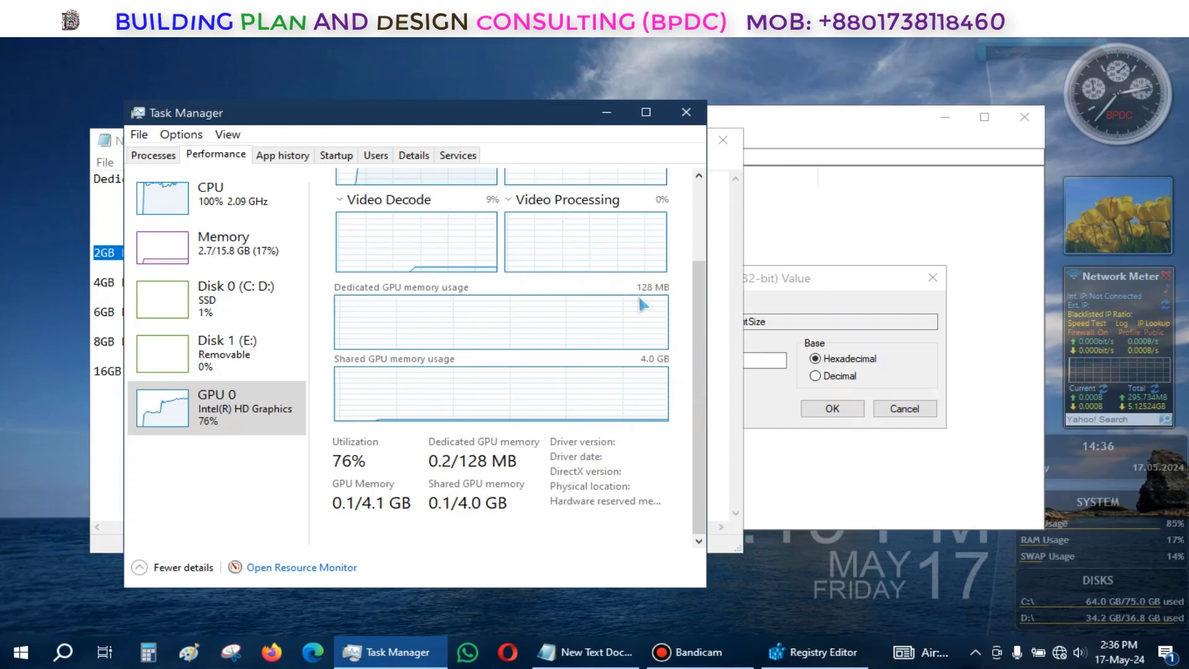
left_click(616, 120)
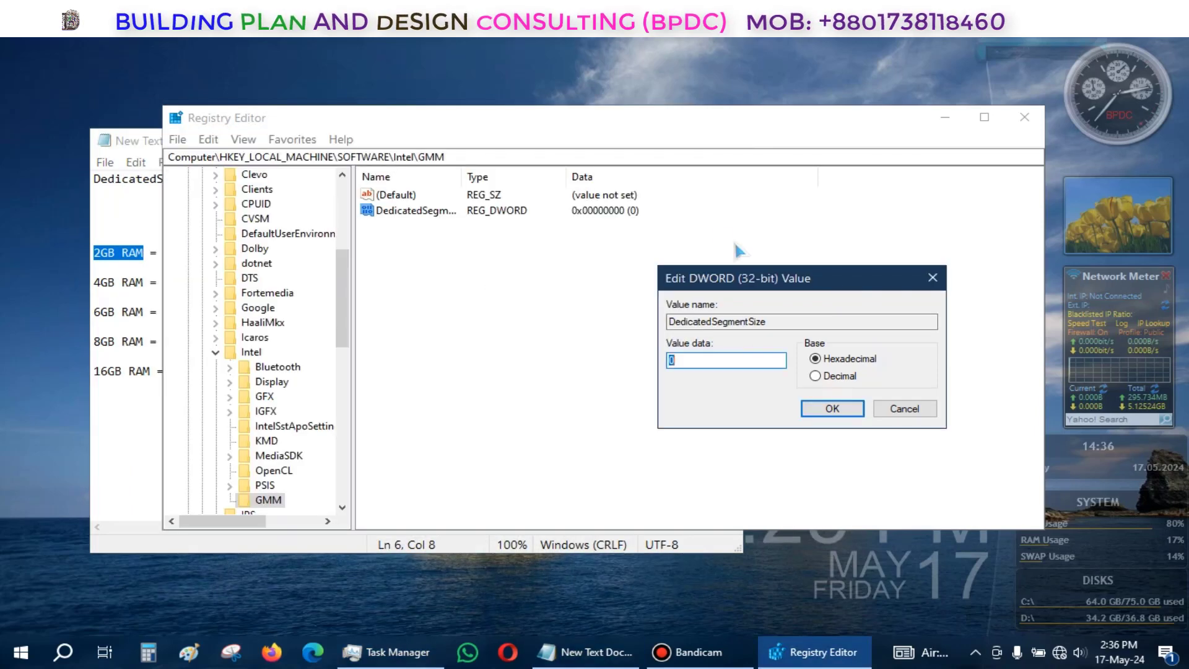
- Set the base of the DedicatedSegmentSize value to Decimal and check the 16GB RAM entry in the Notepad table
left_click(747, 246)
left_click(830, 378)
left_click(148, 146)
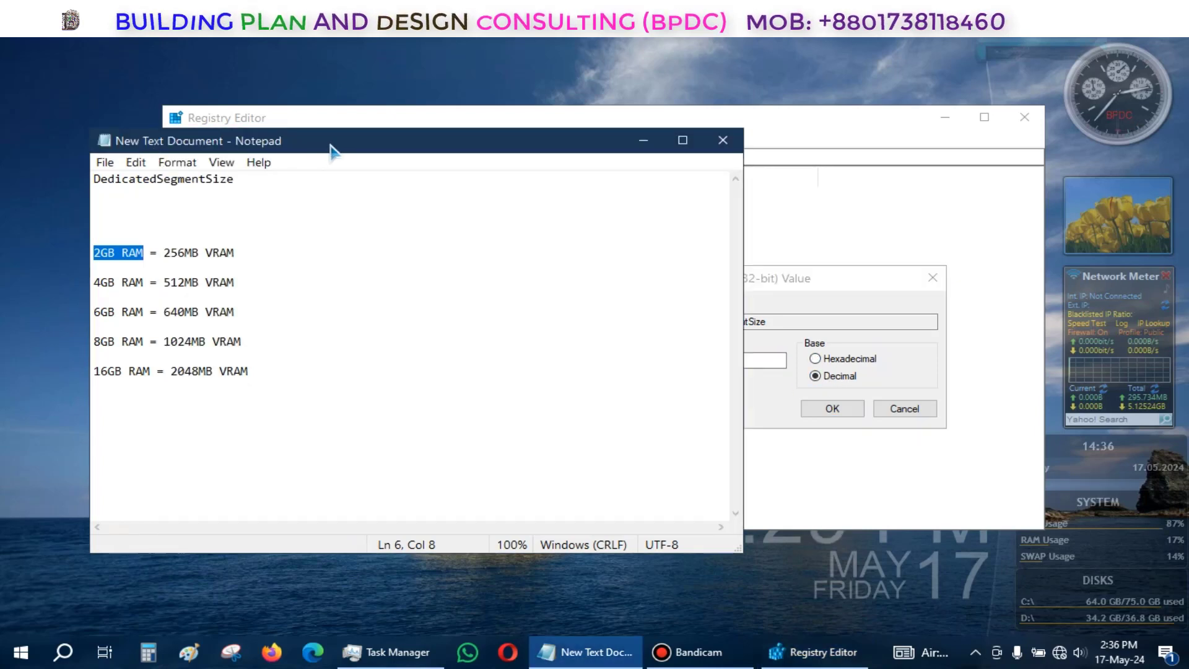
left_click_drag(331, 150, 287, 122)
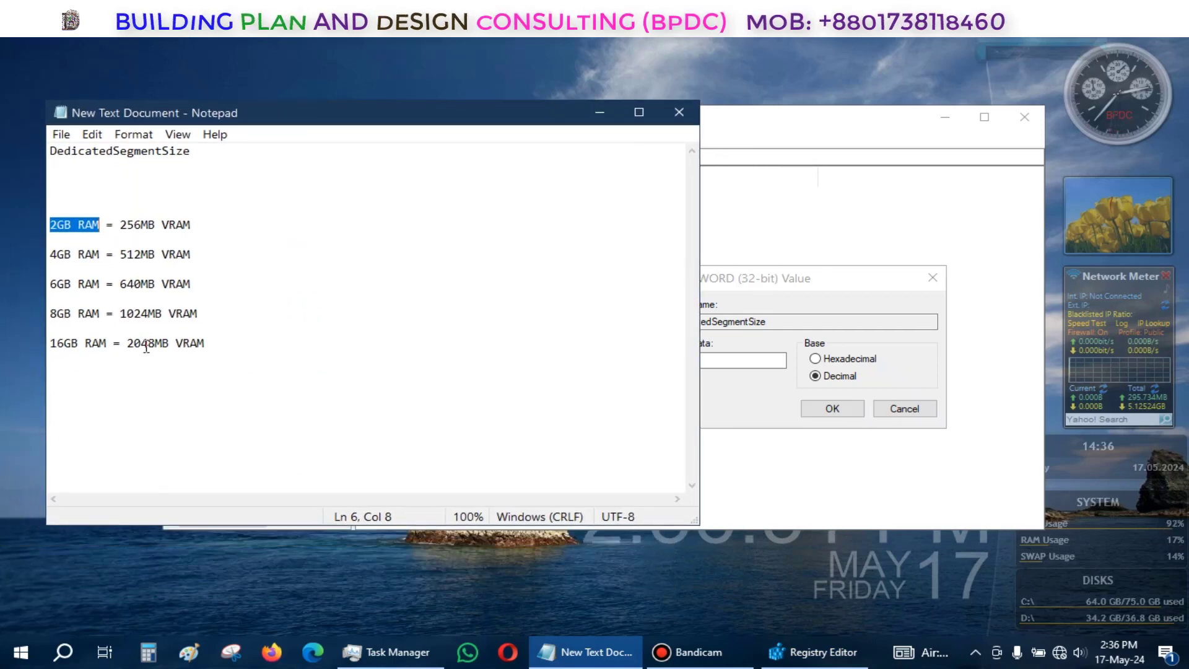
left_click(828, 290)
left_click_drag(828, 290, 864, 284)
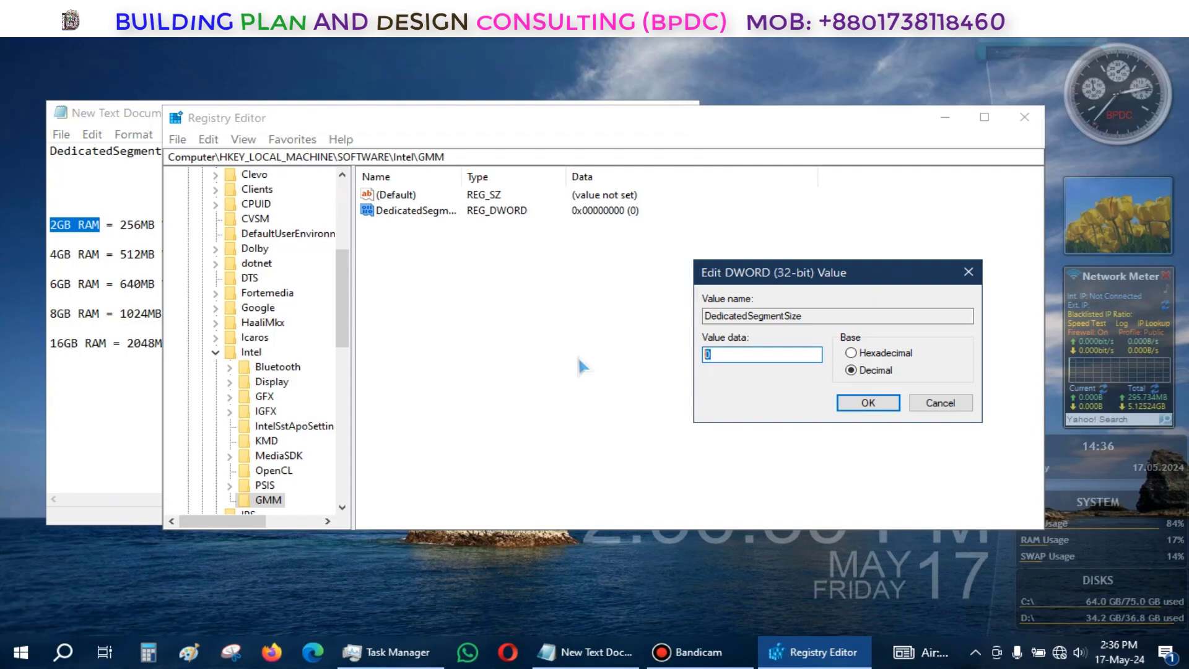
- Set the DedicatedSegmentSize value data to 2048 and close both Registry Editor and Notepad
type("2048")
left_click(102, 394)
left_click(858, 294)
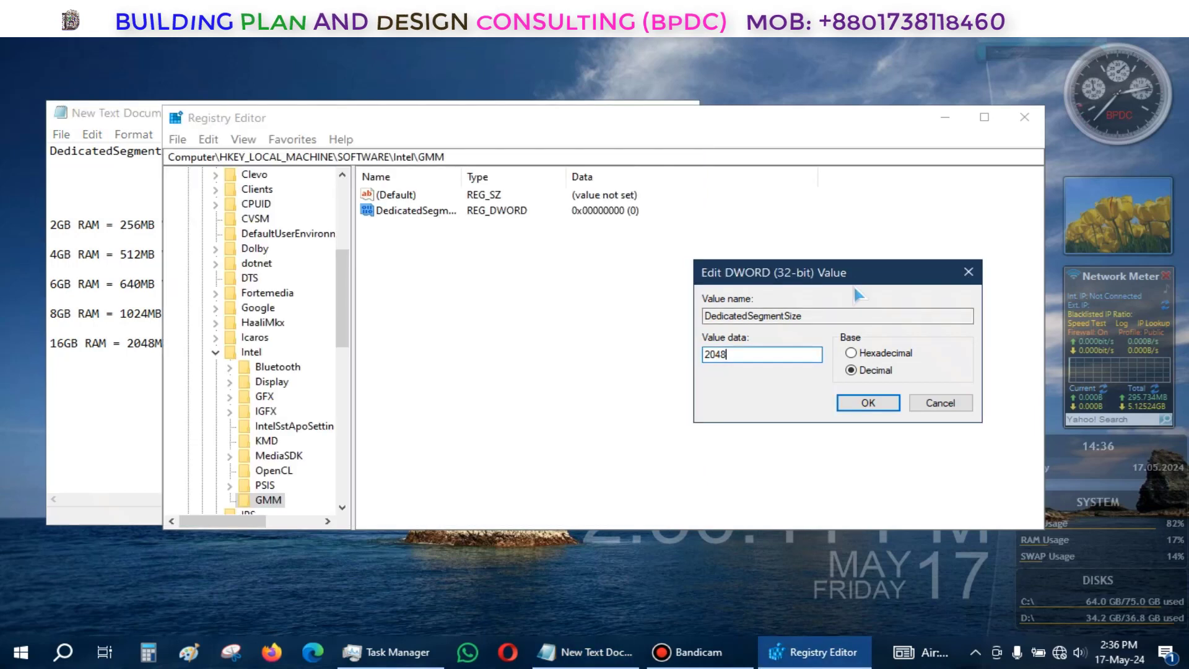
left_click(867, 404)
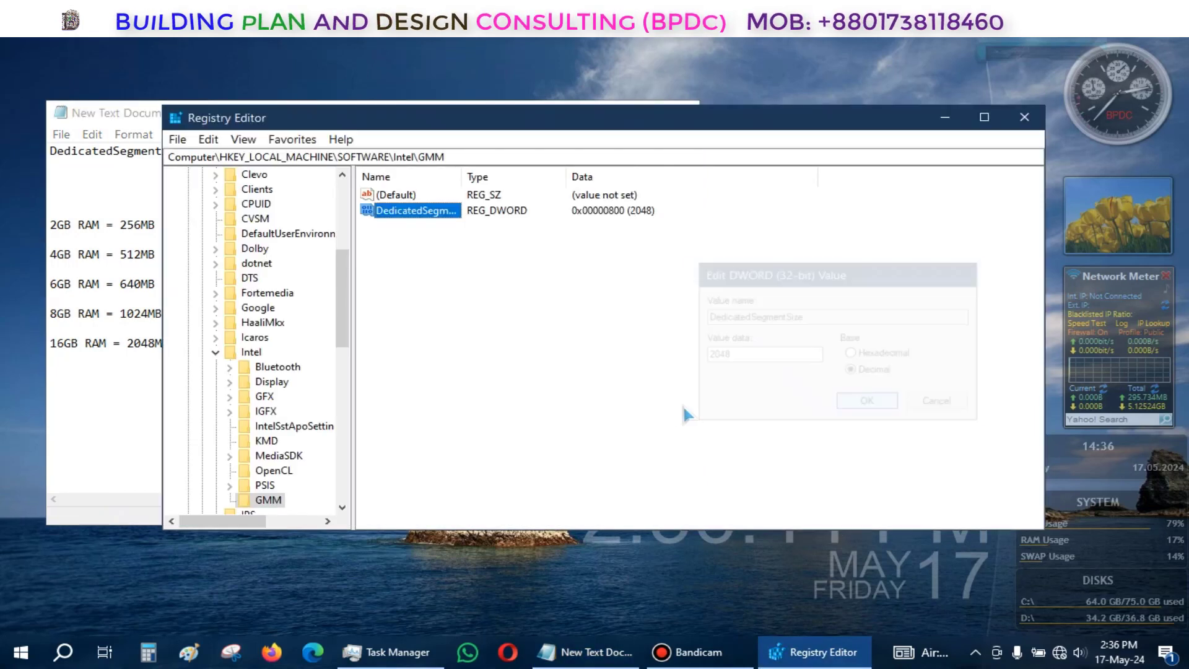
left_click(1028, 123)
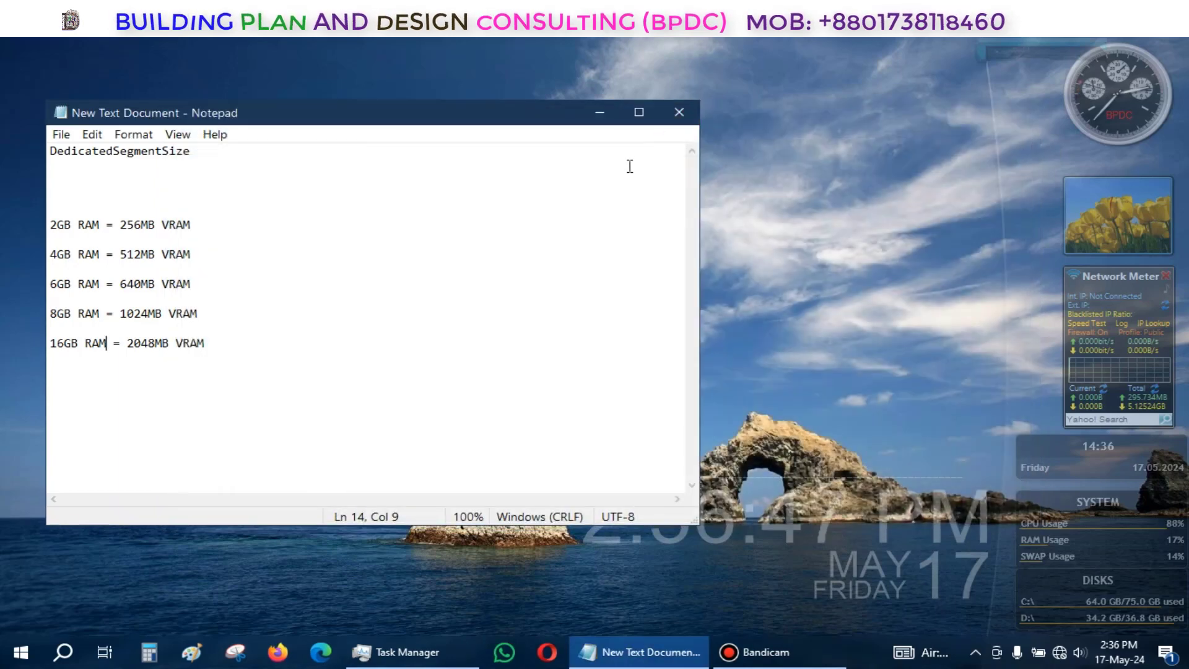
left_click(680, 113)
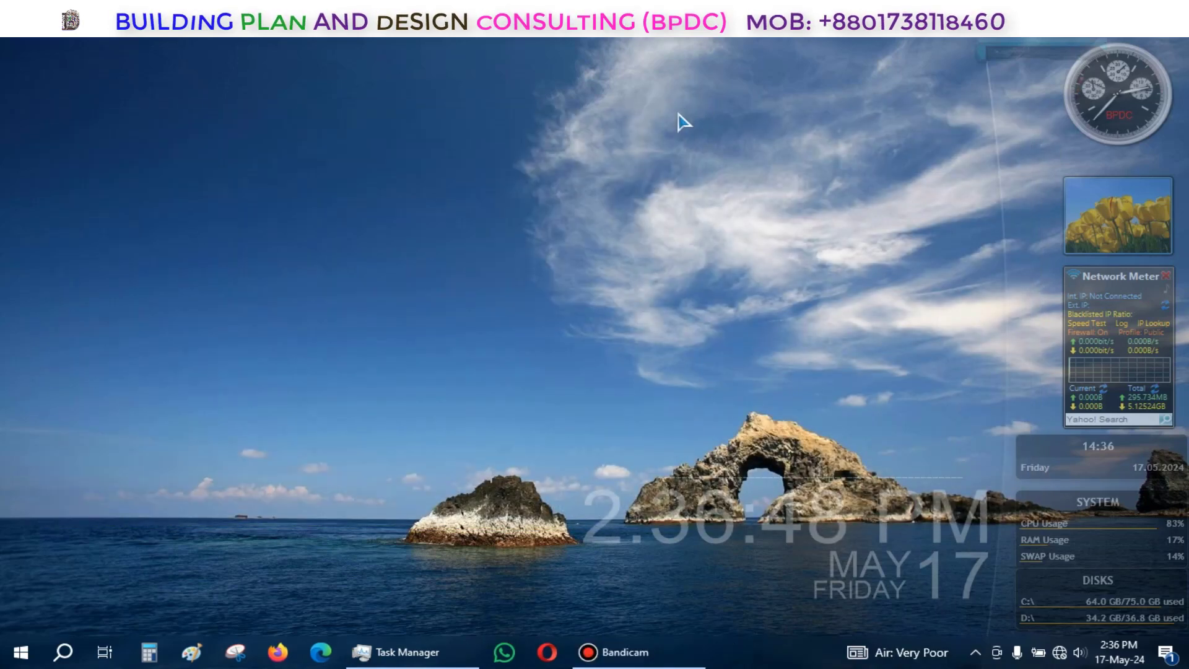
- Check the dedicated video memory in the adapter properties for Display 1 in Windows Settings, closing Settings when done
right_click(469, 309)
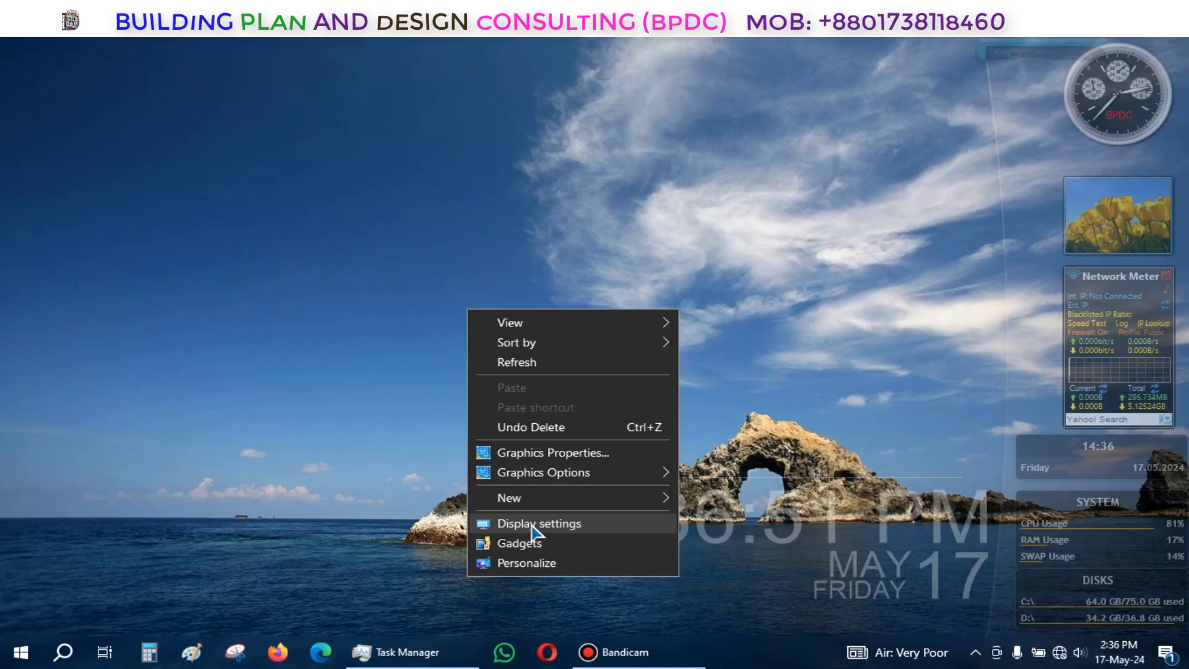
left_click(532, 527)
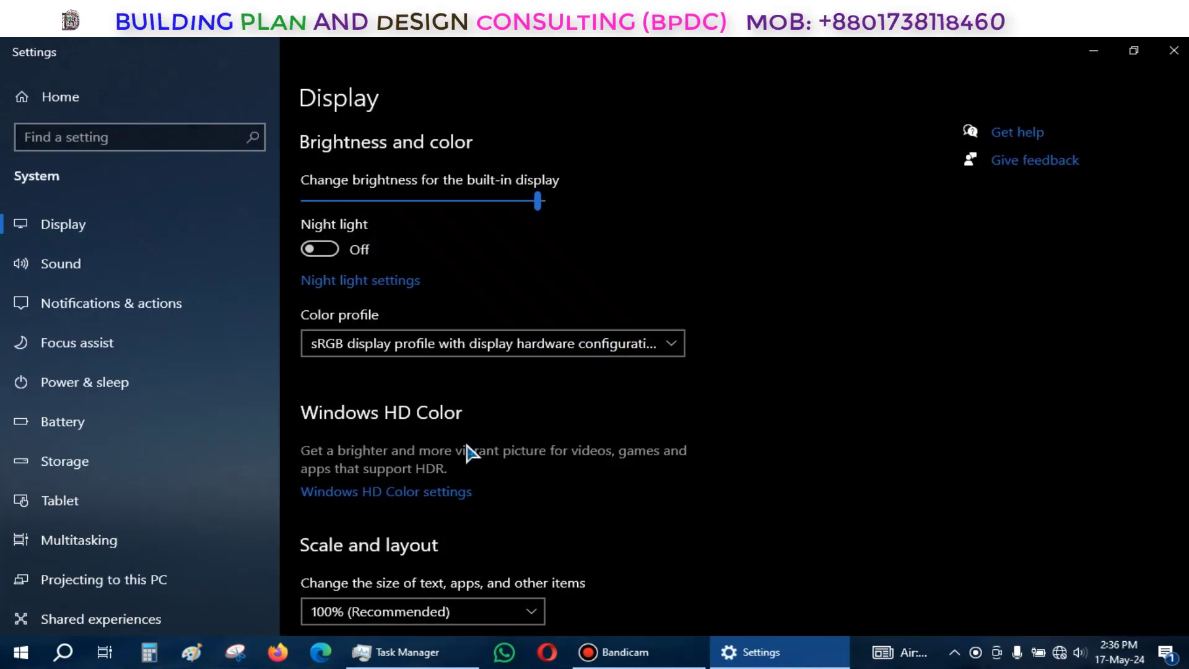
scroll(676, 476, "down", 5)
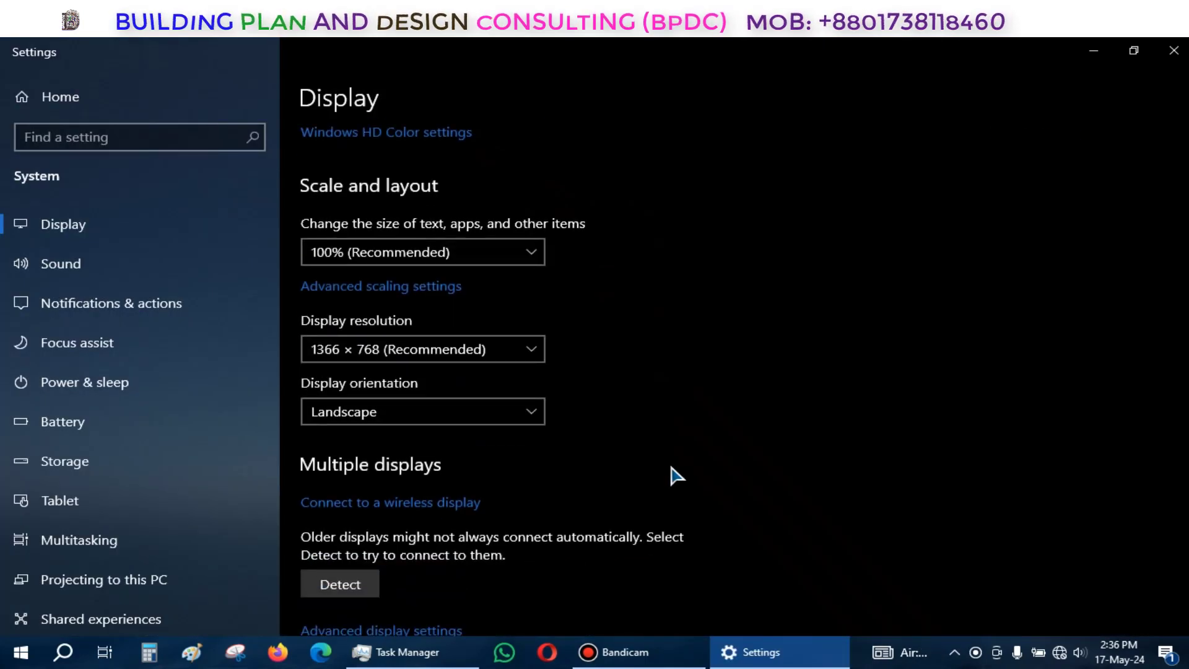
scroll(676, 475, "down", 2)
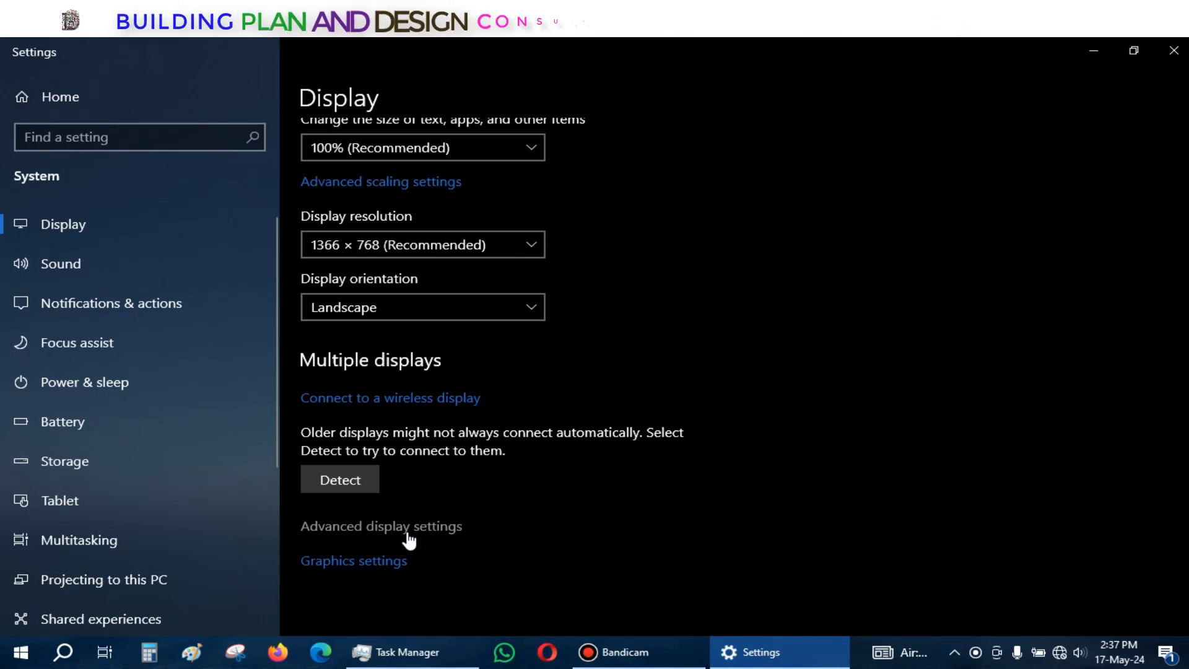
left_click(424, 527)
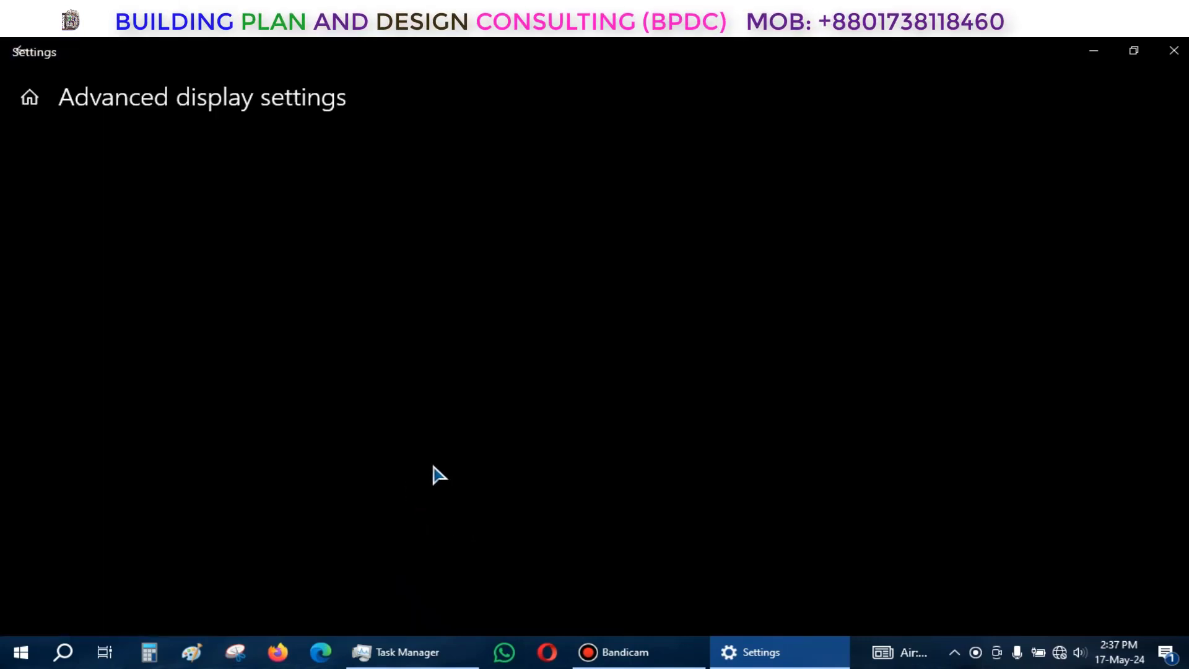
left_click(251, 502)
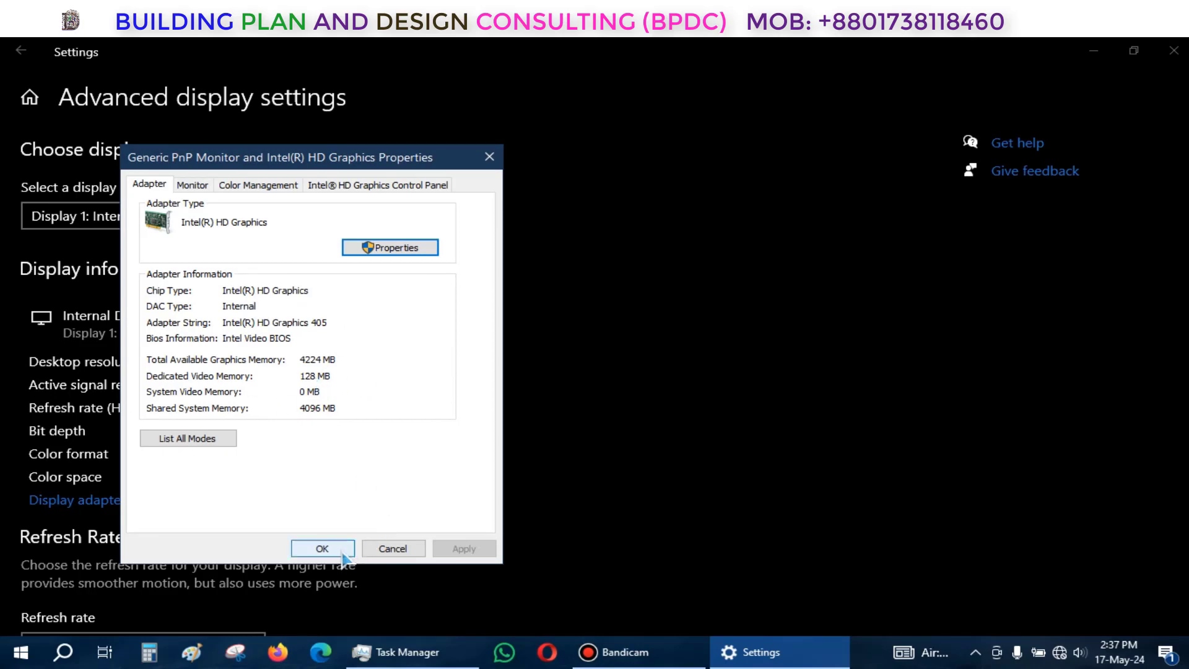
left_click(407, 549)
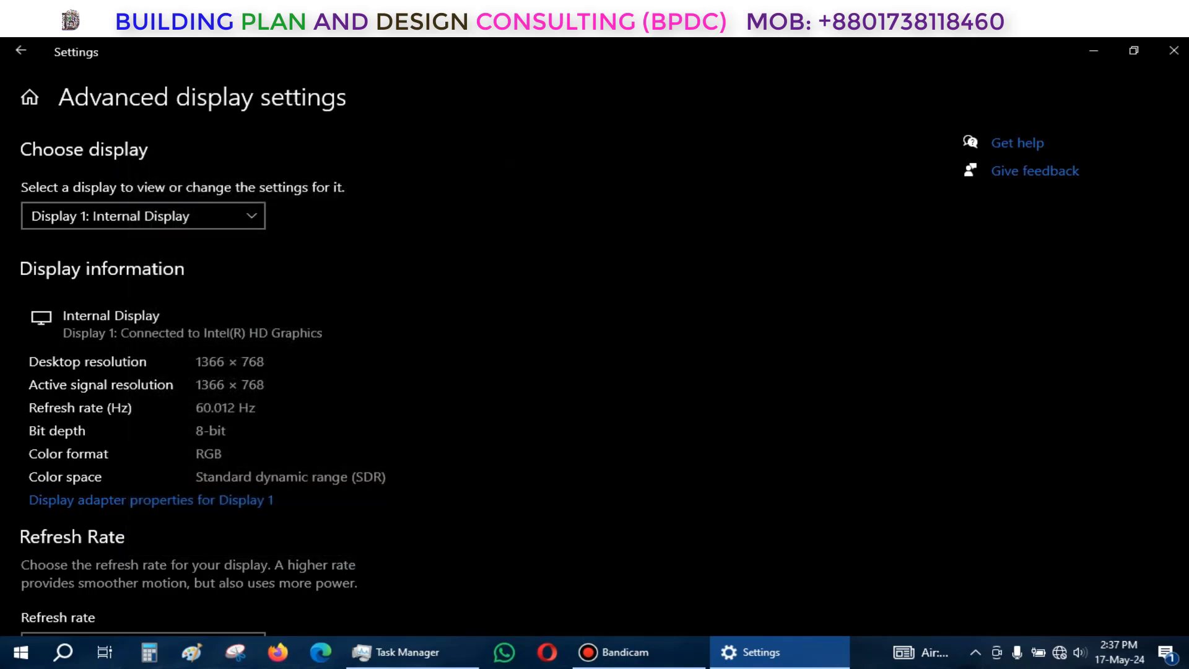
left_click(1174, 50)
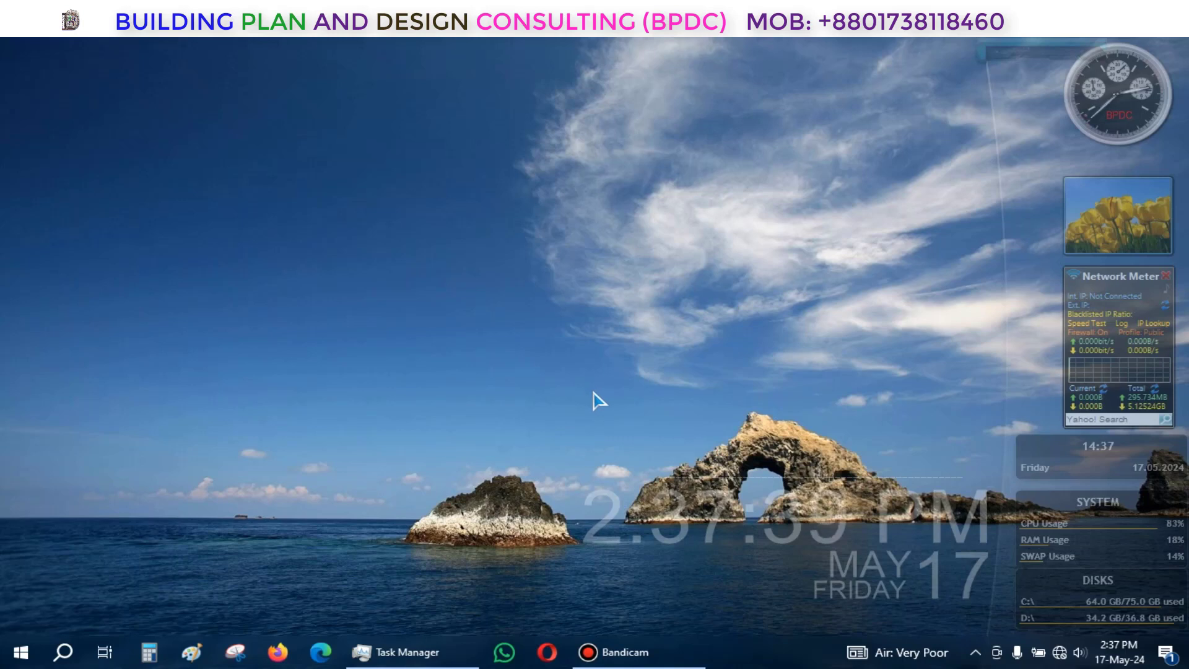
- Restart the computer to apply the registry change
left_click(21, 652)
left_click(25, 618)
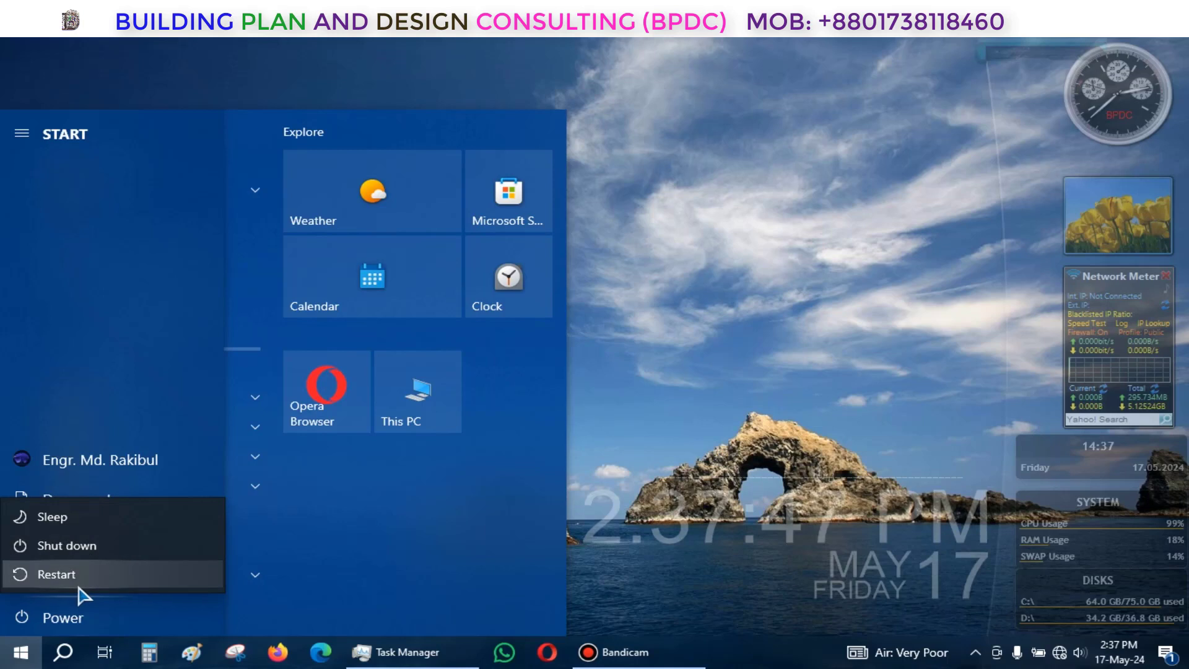
left_click(76, 579)
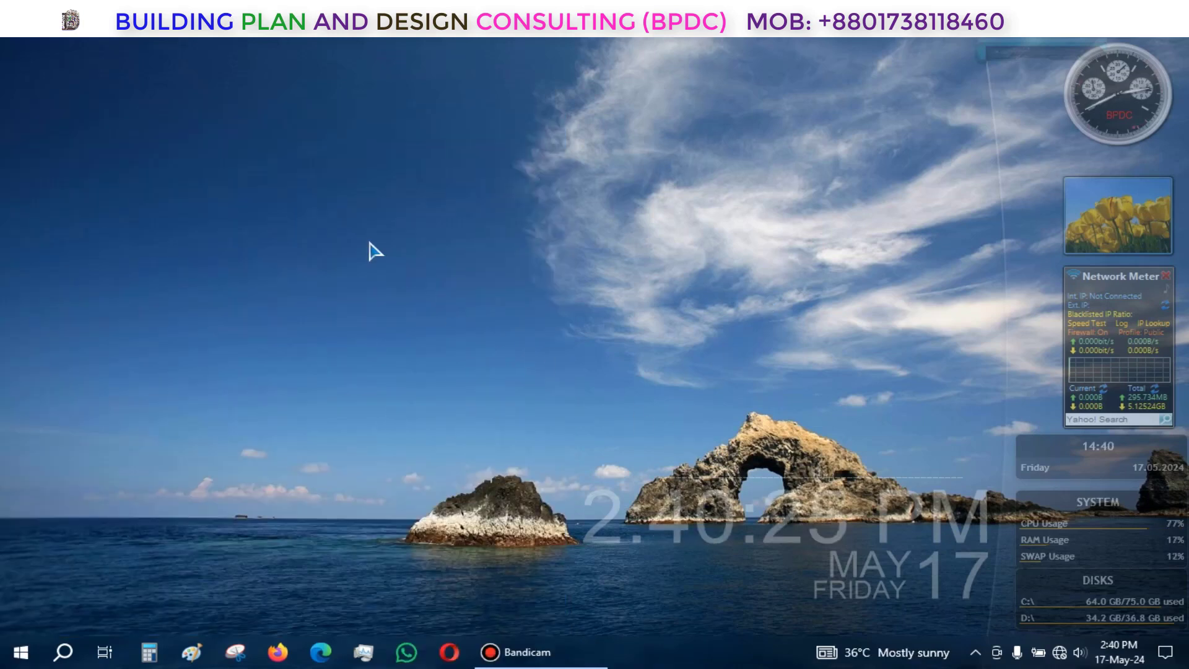
- Recheck the Intel HD Graphics dedicated video memory after the restart through the advanced display settings of Display 1
right_click(308, 255)
left_click(383, 474)
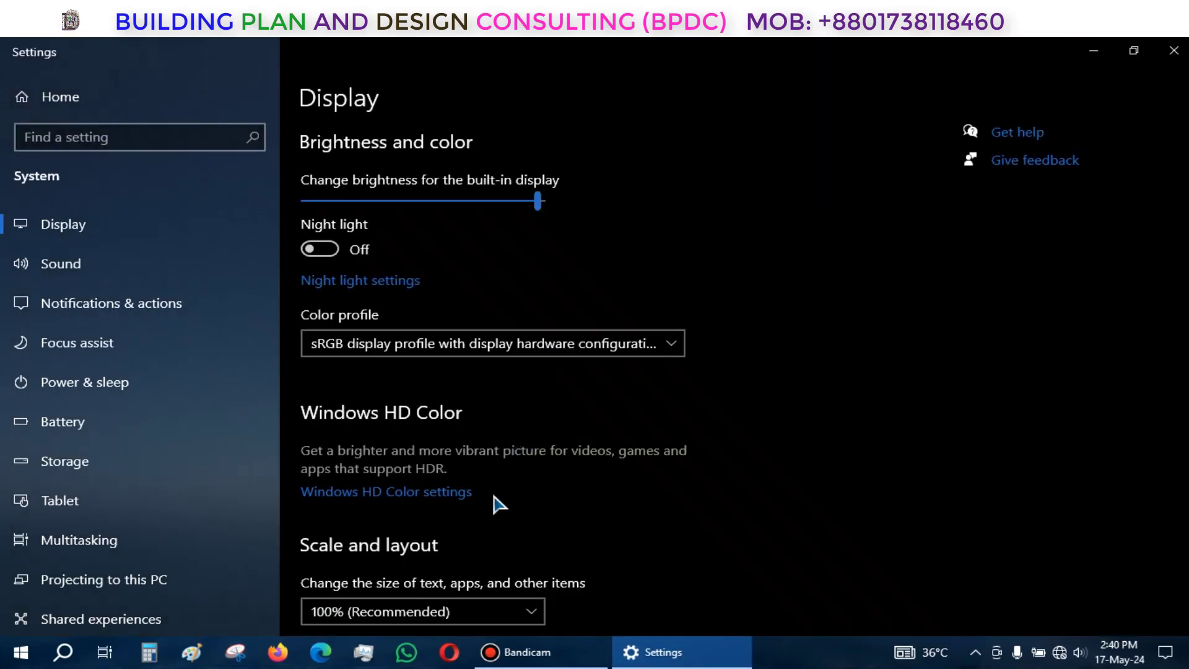
scroll(494, 499, "down", 5)
scroll(415, 487, "down", 3)
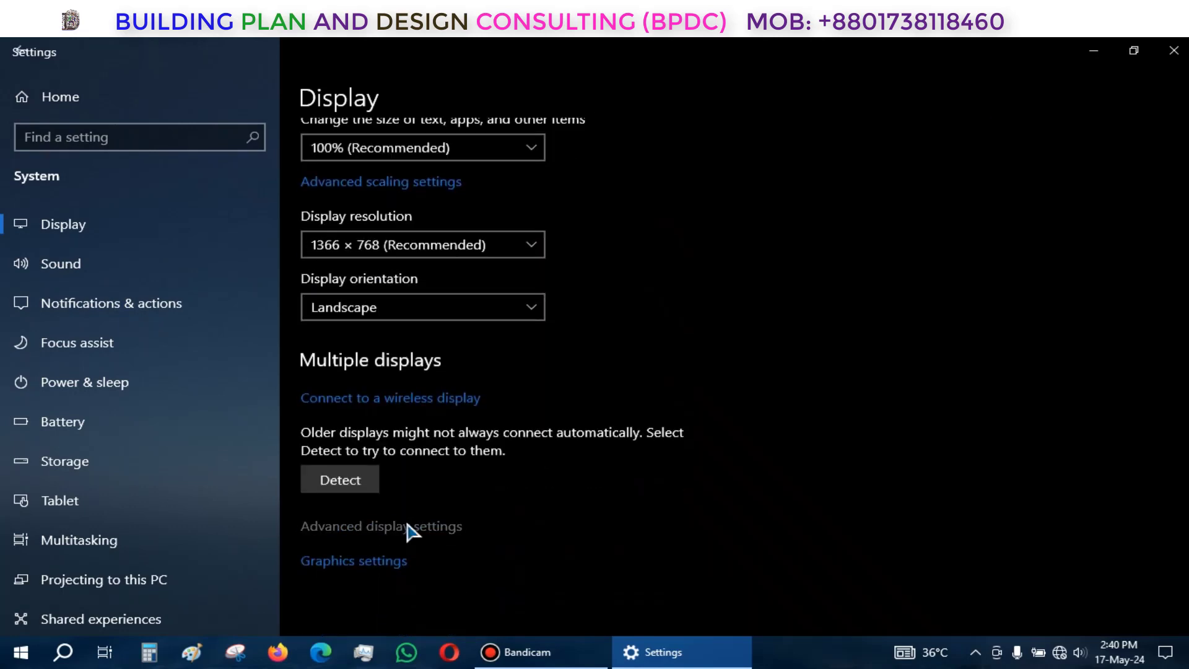
left_click(407, 528)
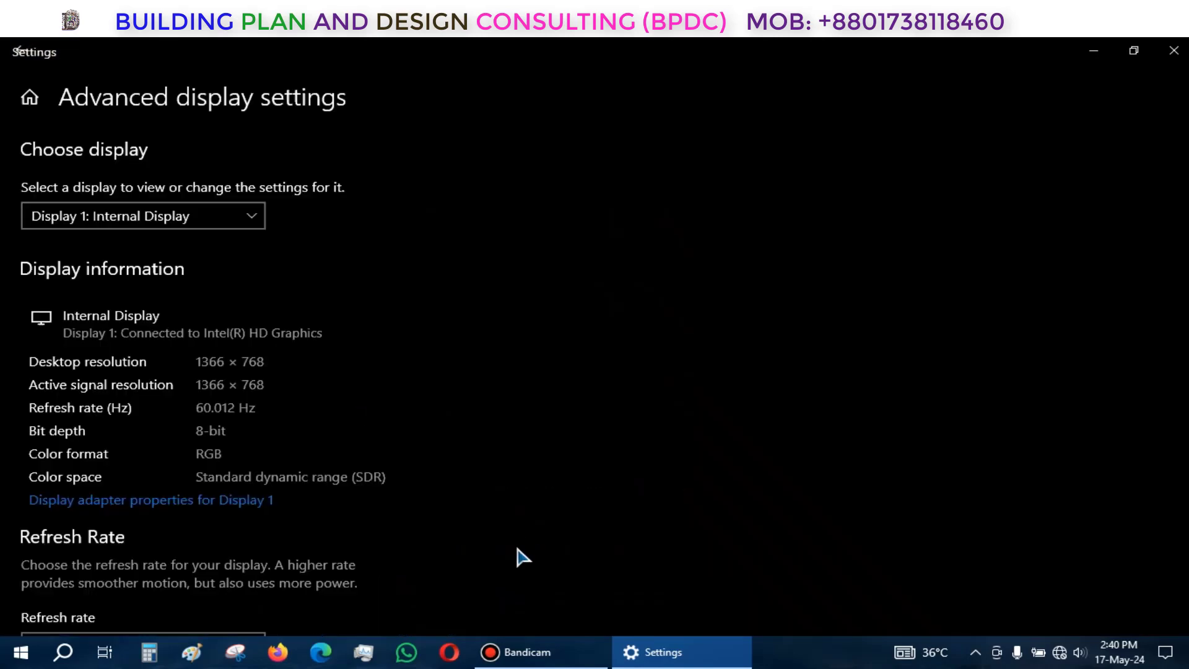
left_click(232, 501)
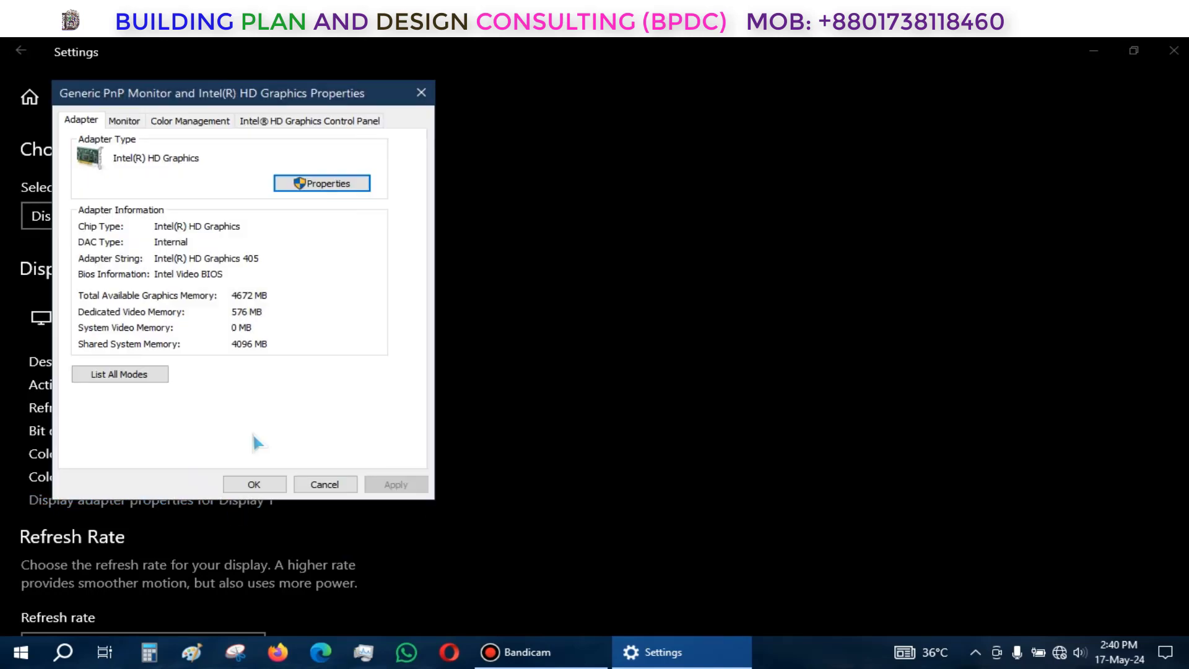
left_click_drag(223, 96, 571, 150)
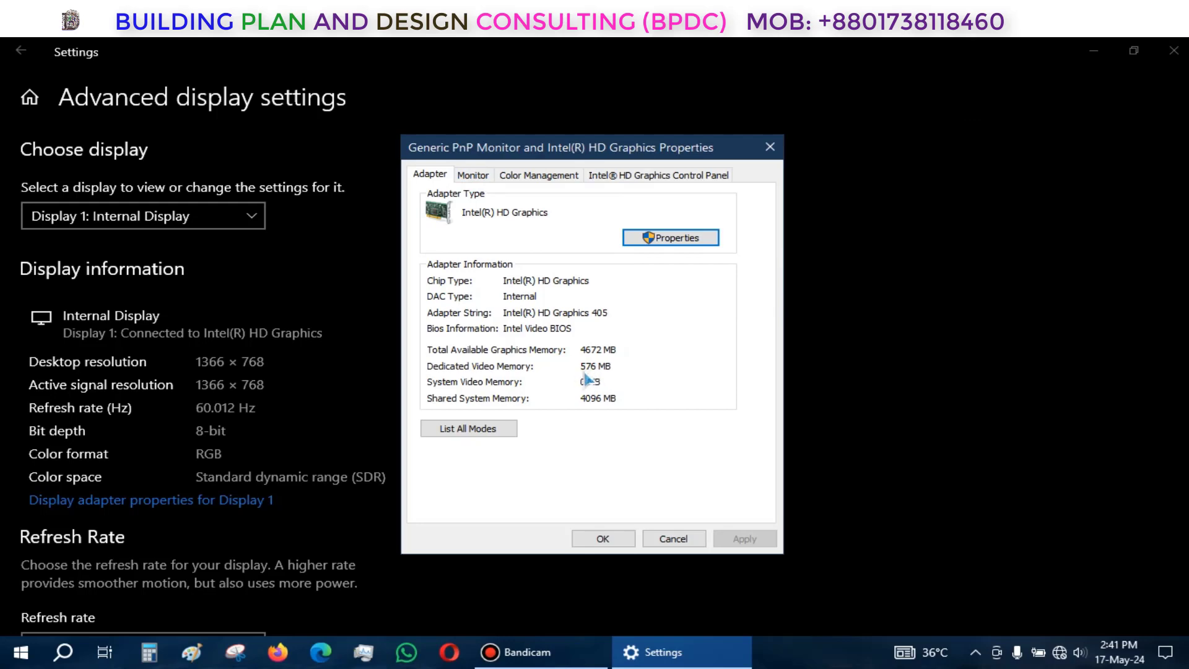
left_click(1094, 50)
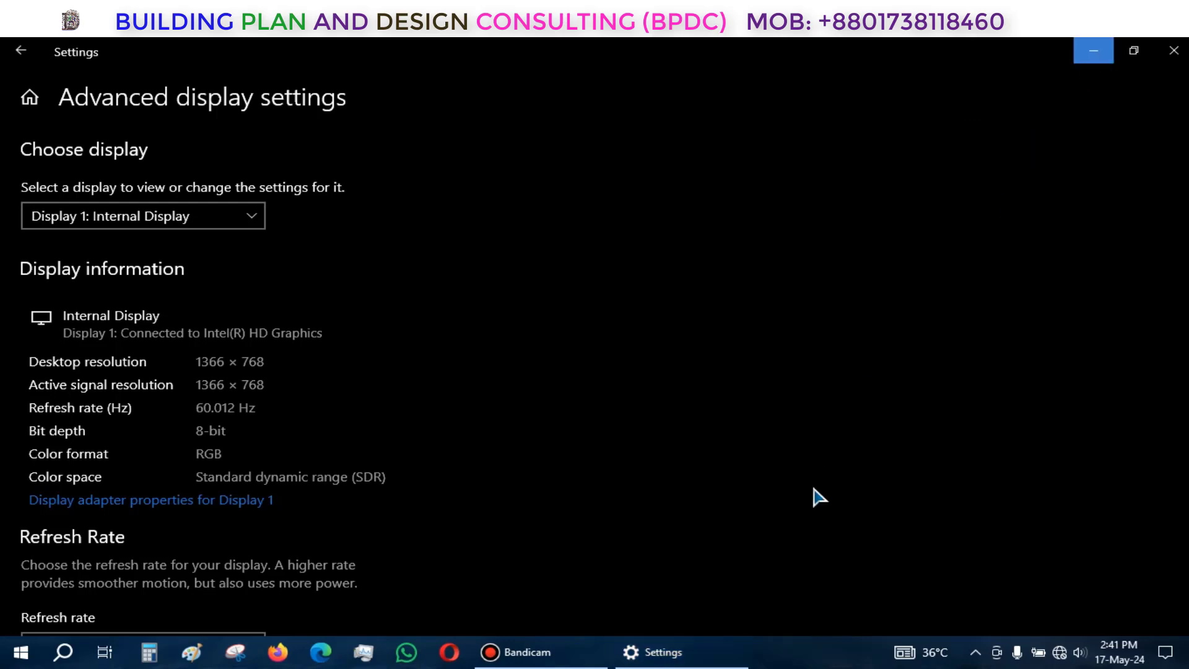
- Switch to Task Manager and examine the dedicated and shared memory of GPU 0 in its performance readings
left_click(377, 660)
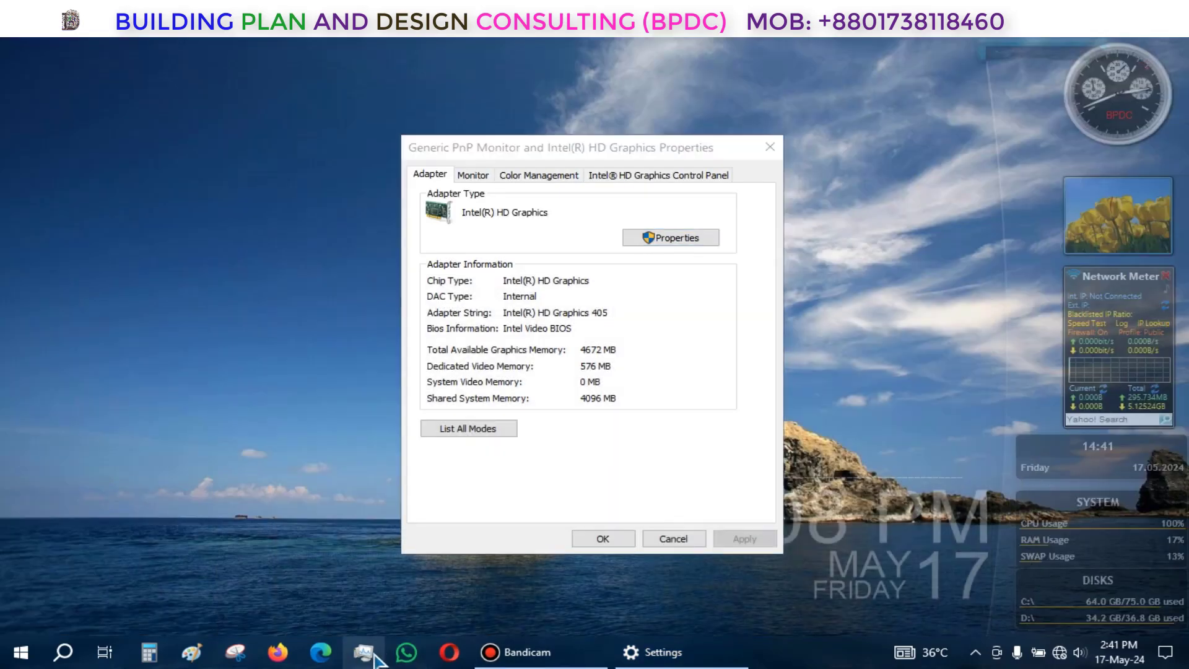
key("ctrl+shift+Escape")
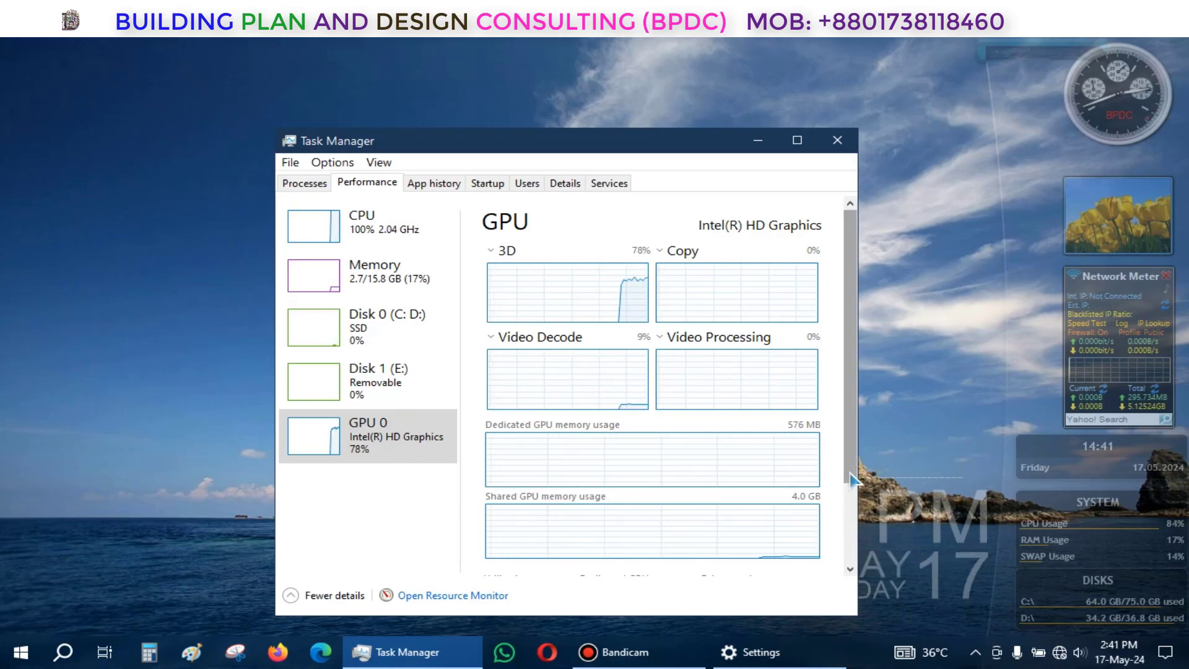
scroll(853, 478, "down", 3)
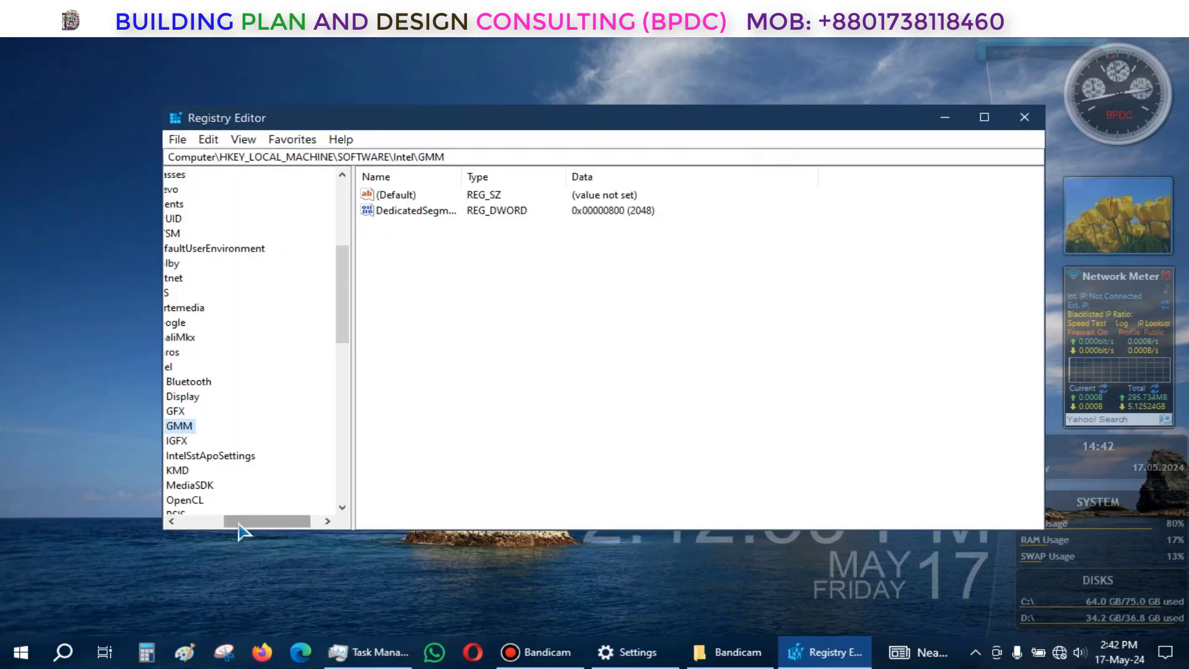
- Delete the GMM key under HKEY_LOCAL_MACHINE\SOFTWARE\Intel in Registry Editor, including all of its subkeys
left_click_drag(228, 524, 220, 524)
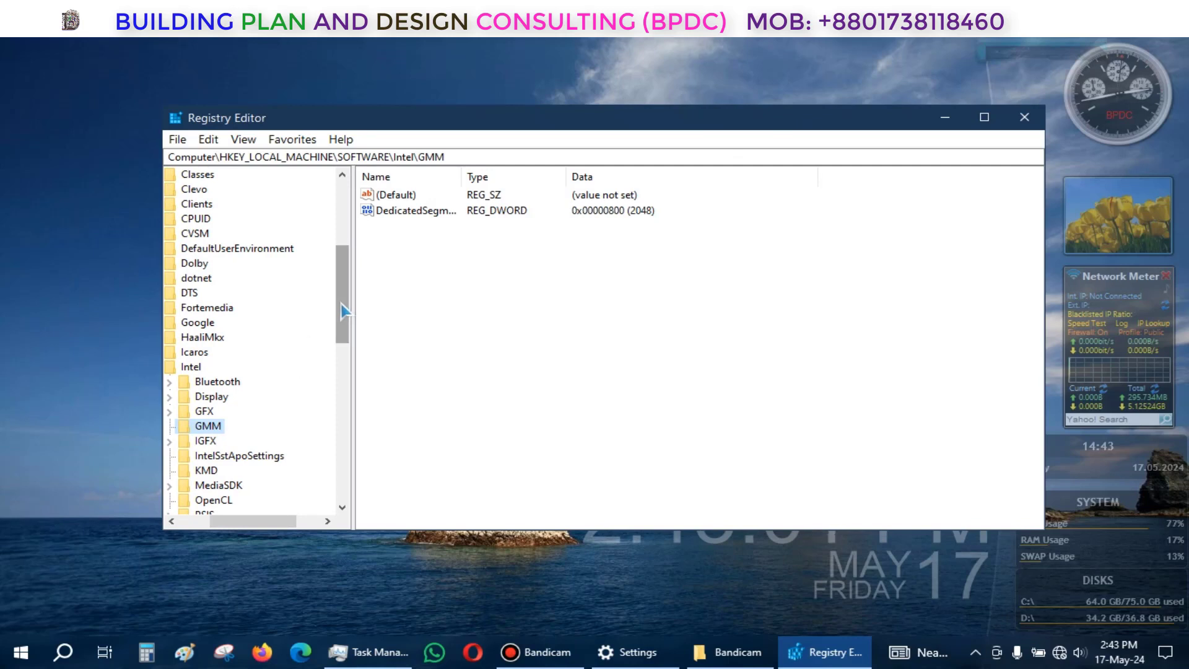
left_click_drag(343, 310, 345, 334)
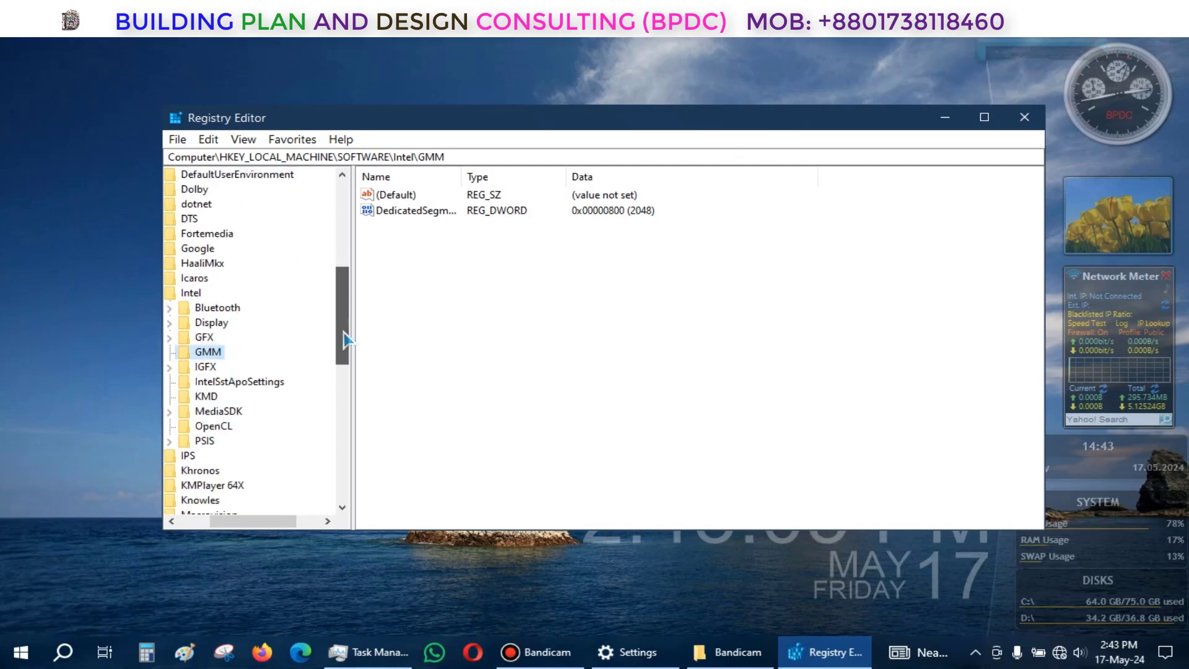
left_click_drag(300, 526, 275, 525)
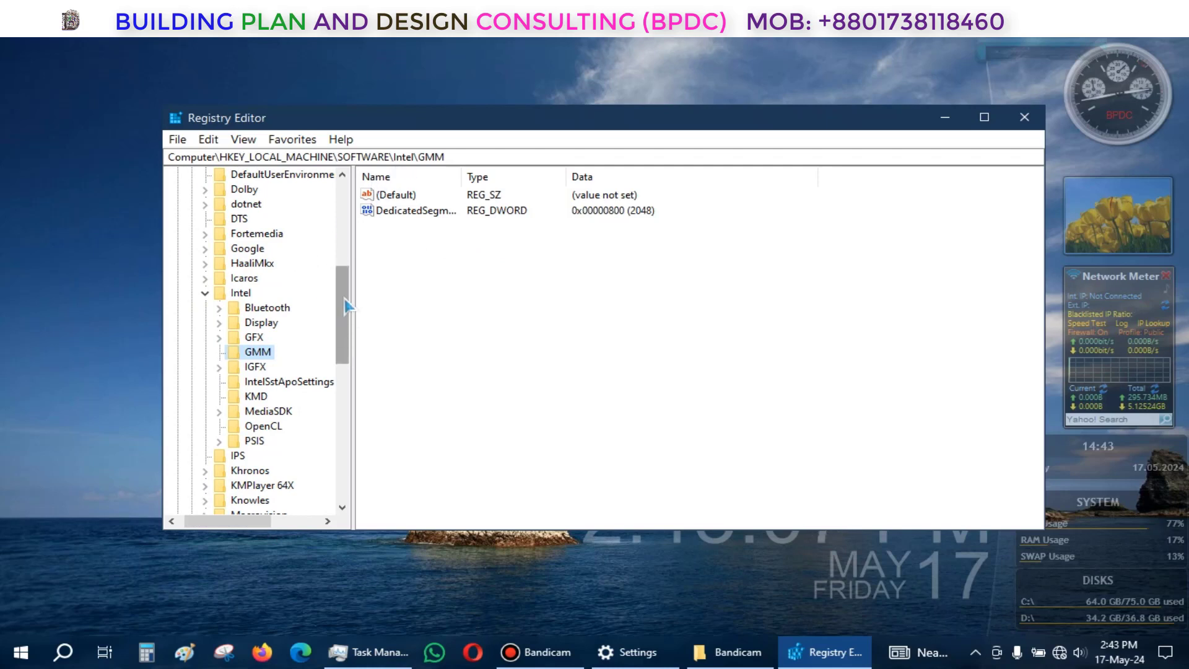
left_click_drag(345, 305, 343, 366)
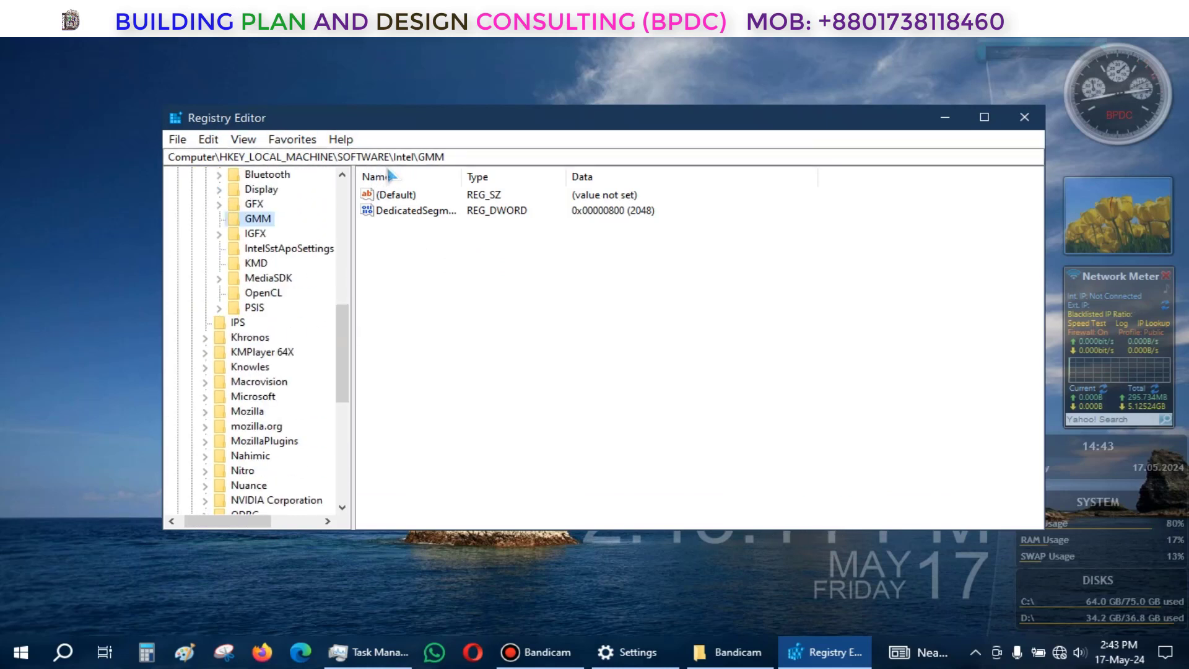
right_click(258, 221)
left_click(316, 297)
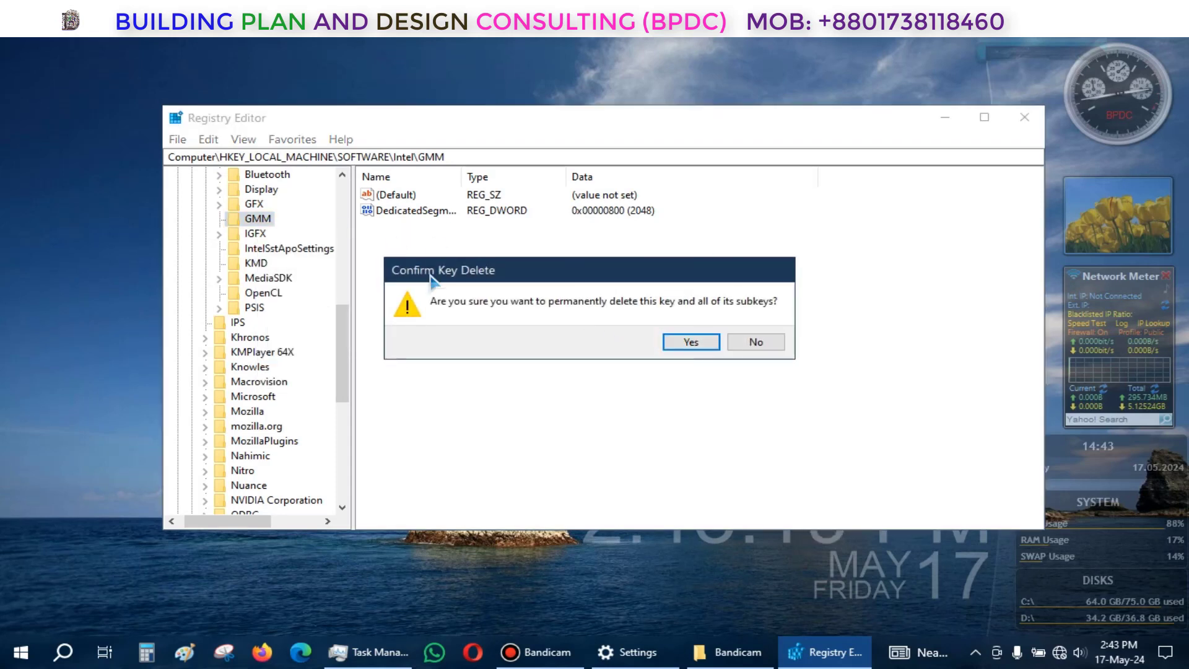
left_click(689, 343)
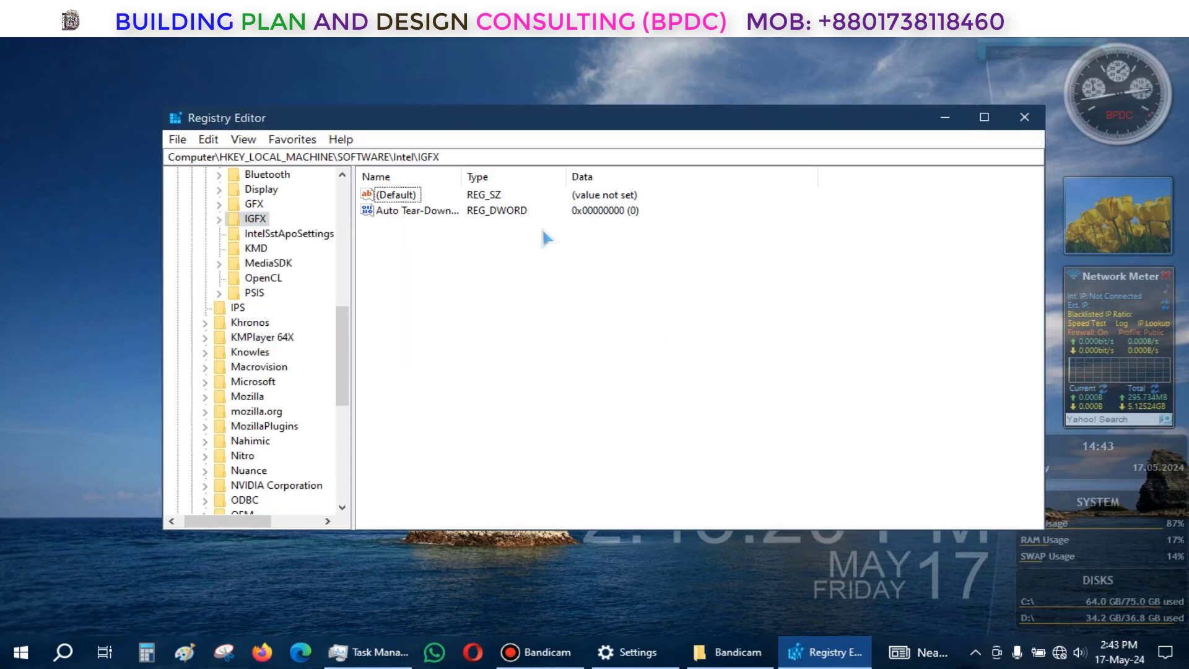